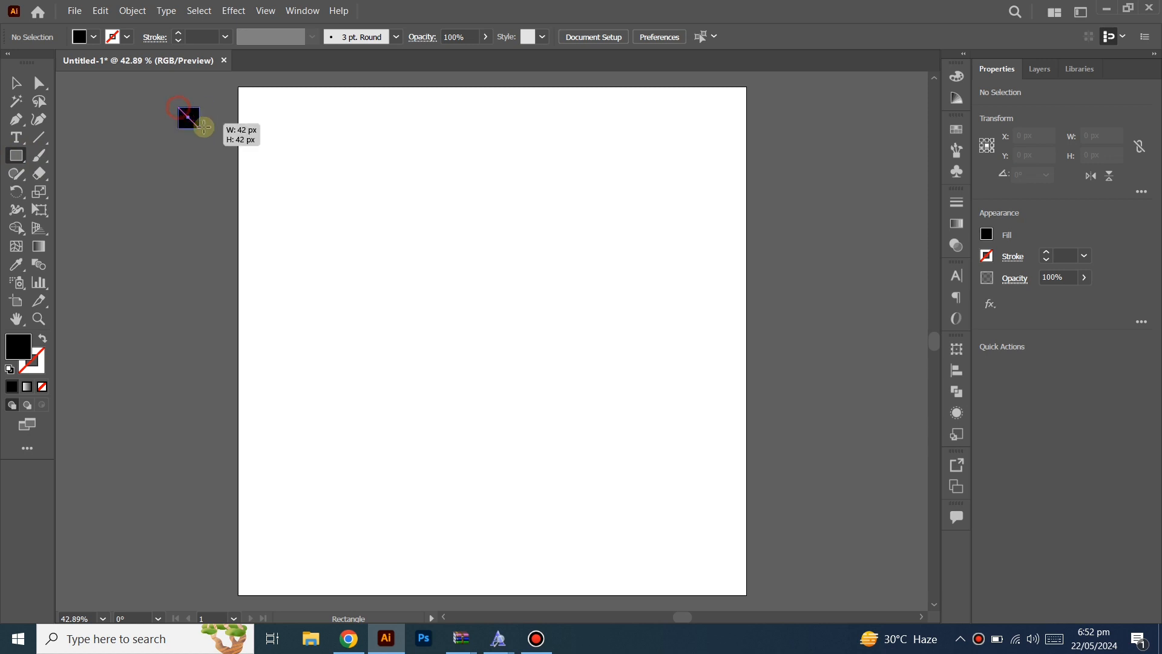
# Duplicate the 87 px black square directly below itself and fill the copy with light cyan #74F7F7
pyautogui.click(9, 88)
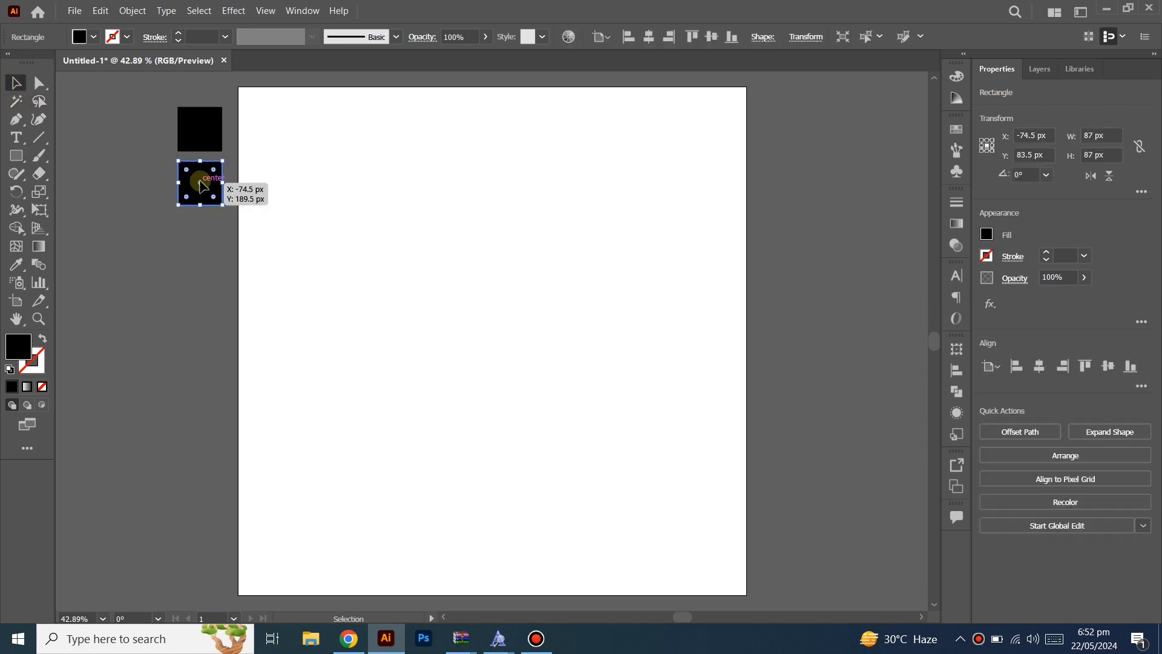
pyautogui.click(16, 353)
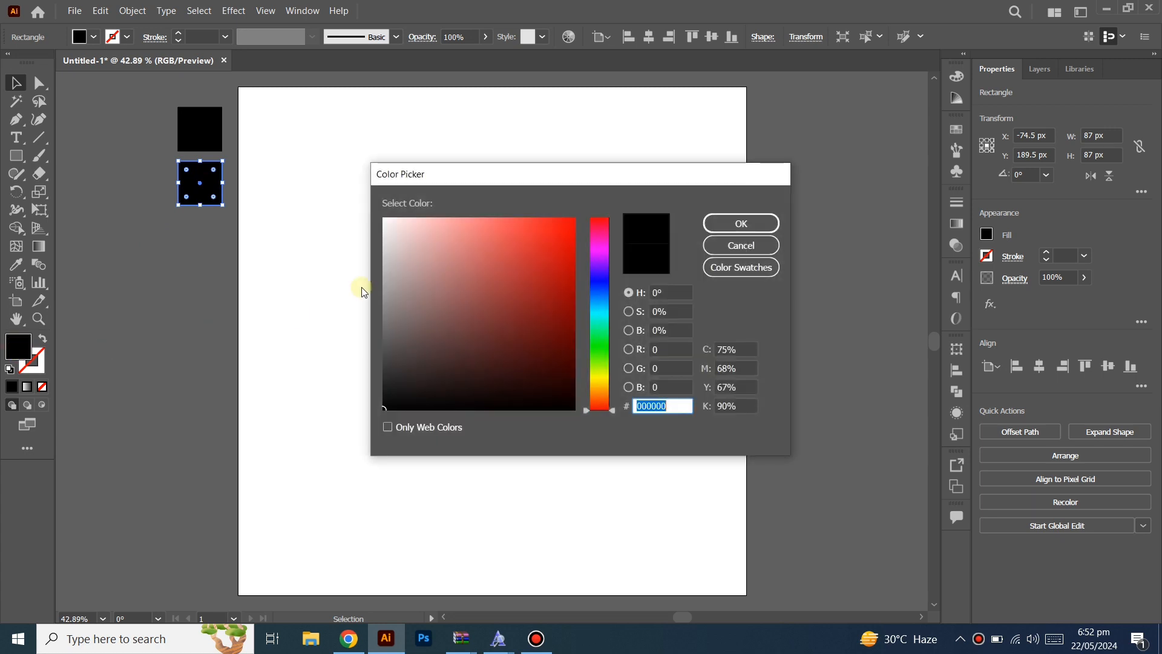
pyautogui.moveTo(561, 177); pyautogui.dragTo(521, 123)
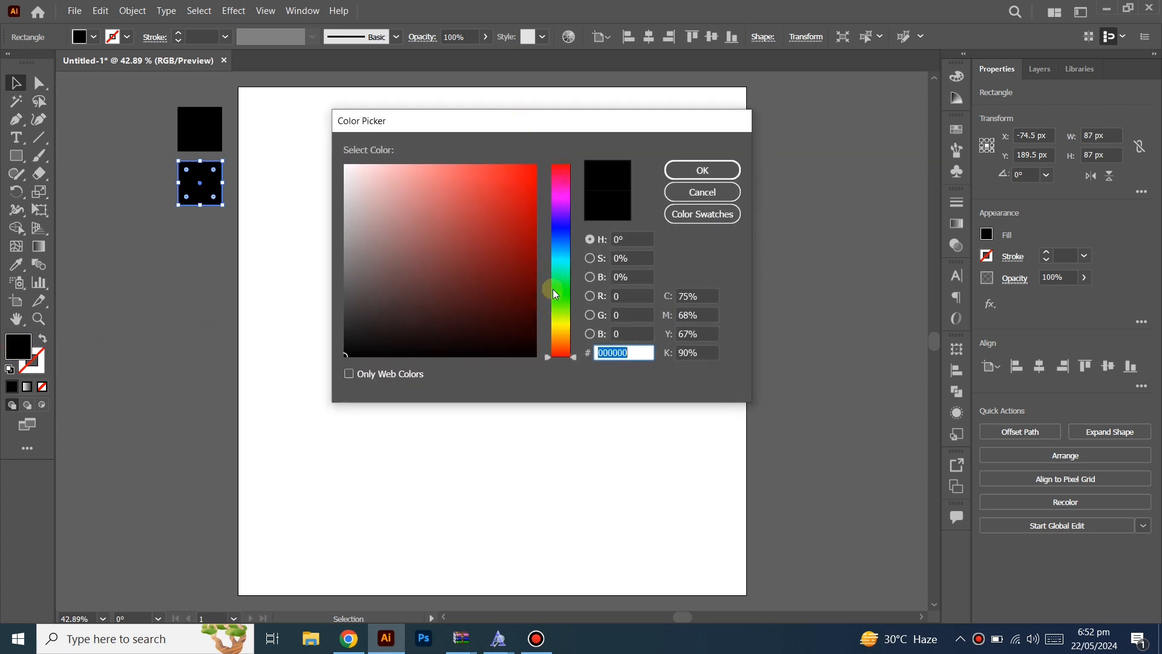
pyautogui.moveTo(553, 289); pyautogui.dragTo(555, 260)
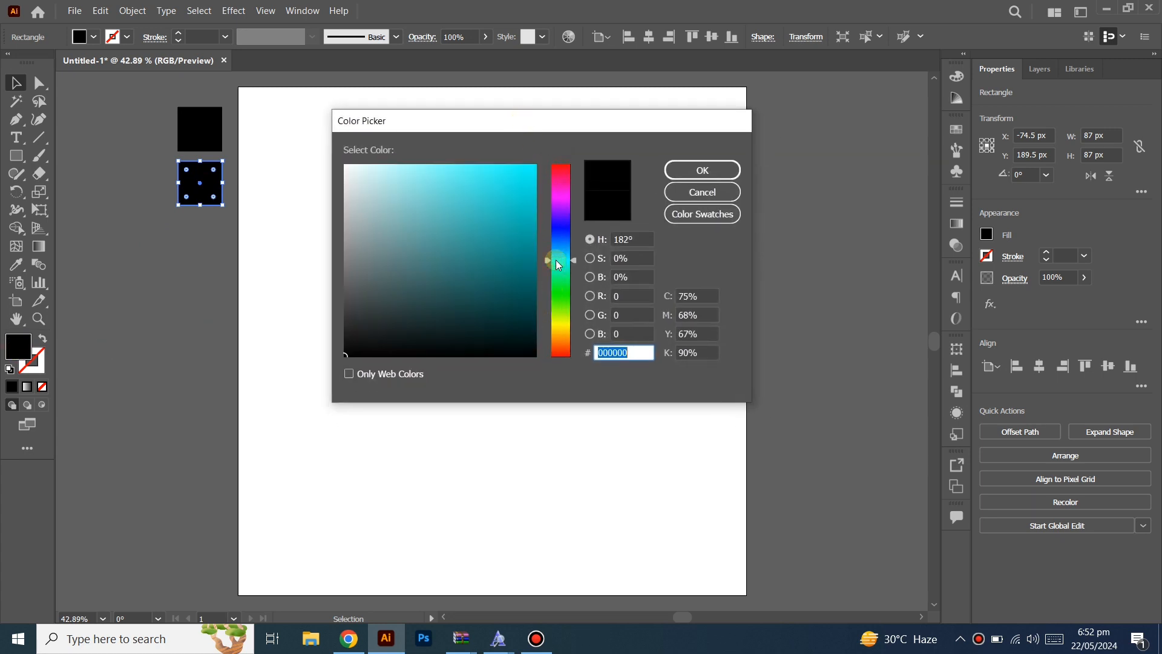
pyautogui.moveTo(417, 174); pyautogui.dragTo(445, 168)
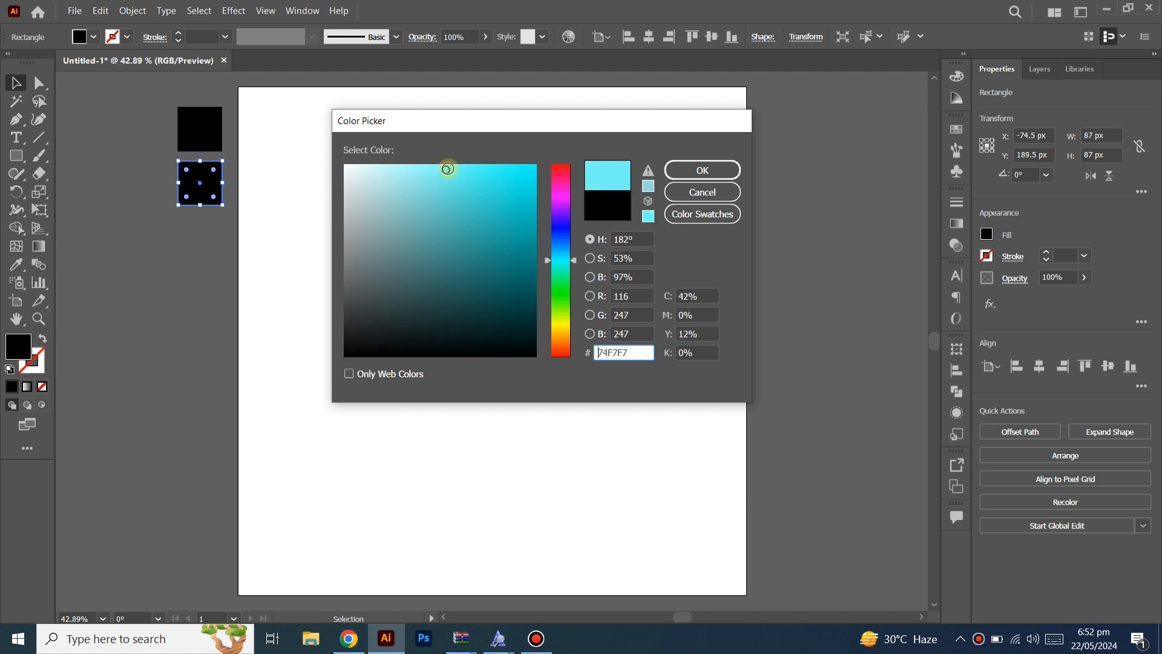
pyautogui.click(691, 169)
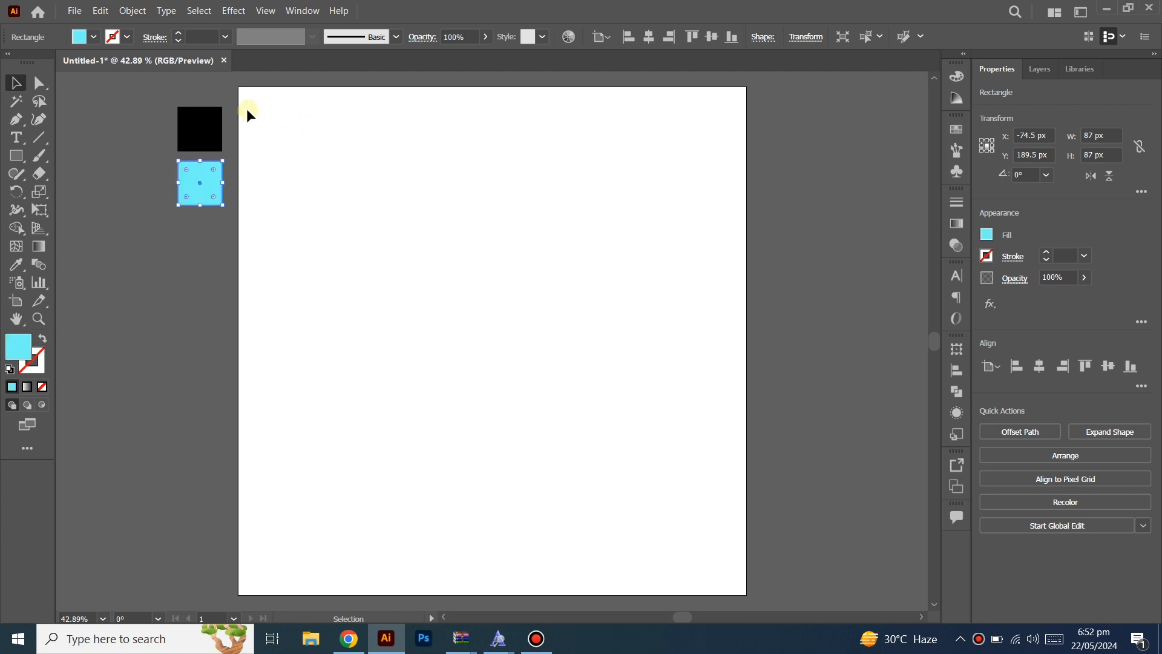
# Fill the upper black square with a light pink of hue 309° and deselect it
pyautogui.click(209, 120)
pyautogui.doubleClick(18, 346)
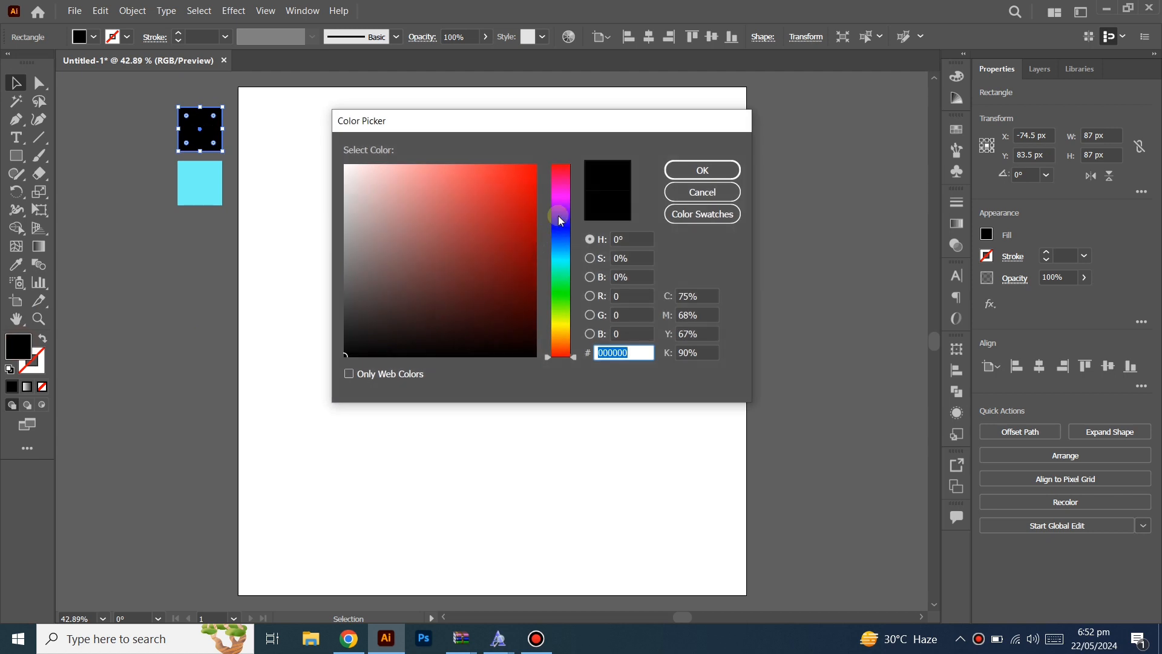
pyautogui.moveTo(559, 216); pyautogui.dragTo(566, 197)
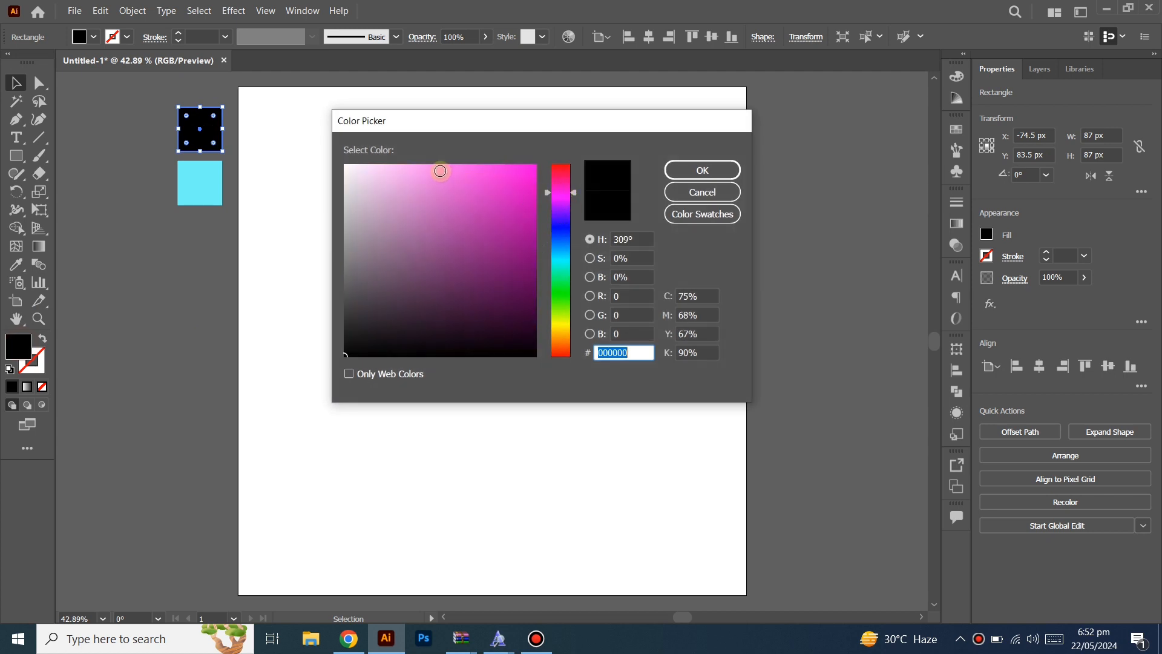
pyautogui.click(448, 168)
pyautogui.click(677, 169)
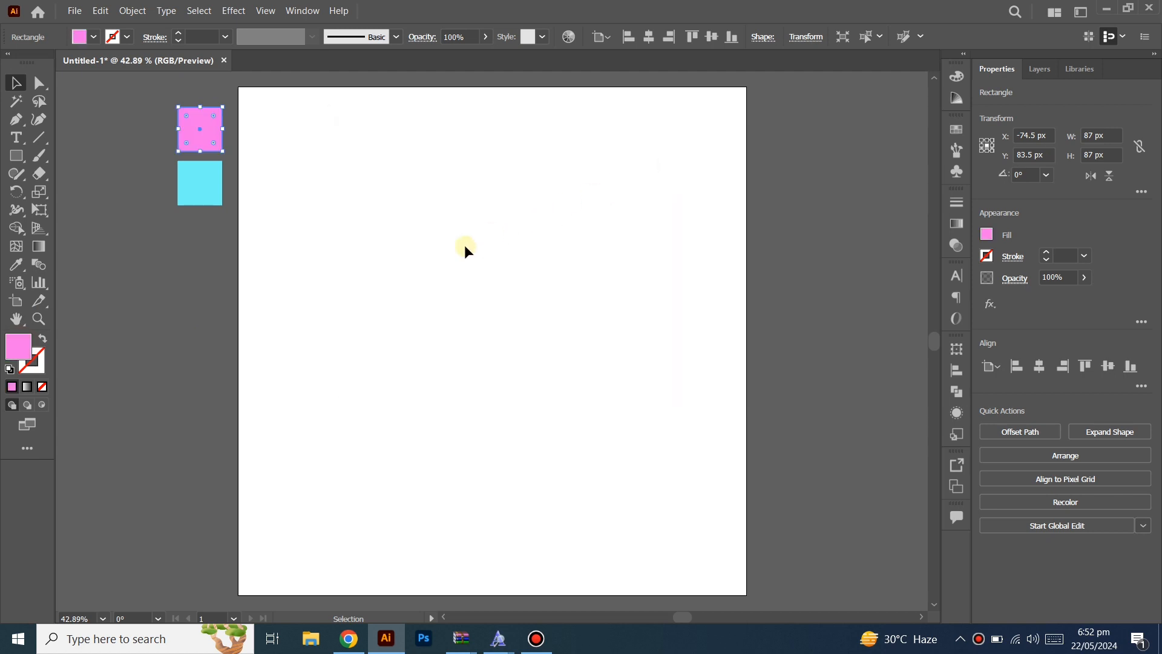
pyautogui.click(447, 277)
pyautogui.moveTo(434, 350); pyautogui.dragTo(436, 337)
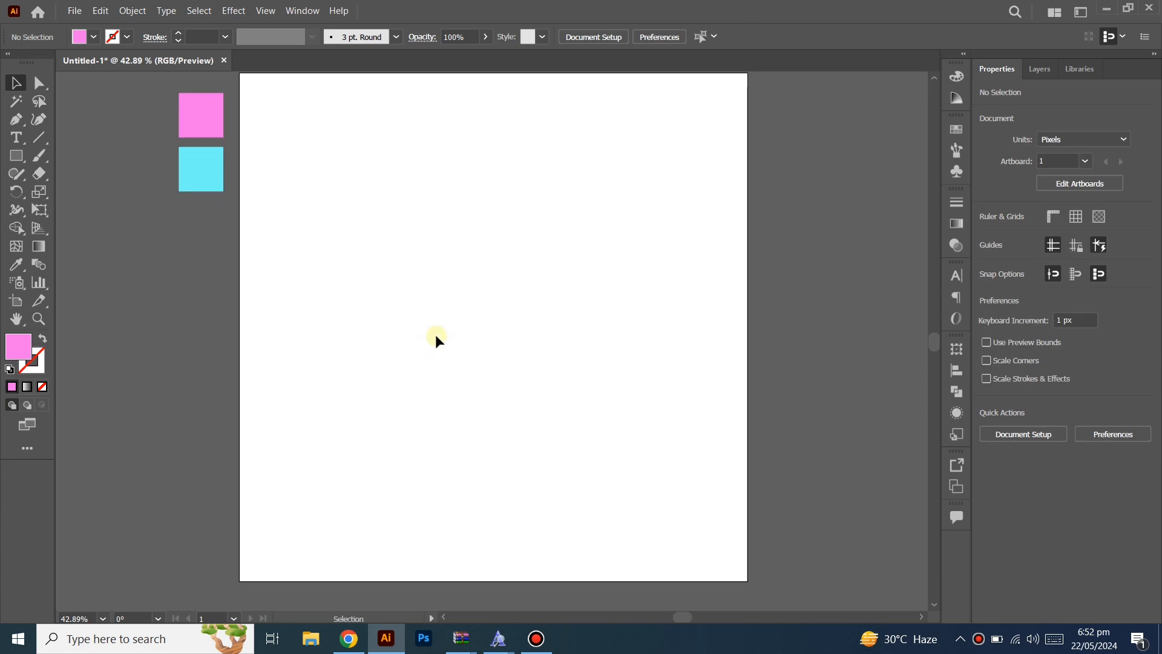
# Draw a 1000 × 1000 px rectangle covering the whole artboard and give it a linear gradient fill
pyautogui.click(21, 156)
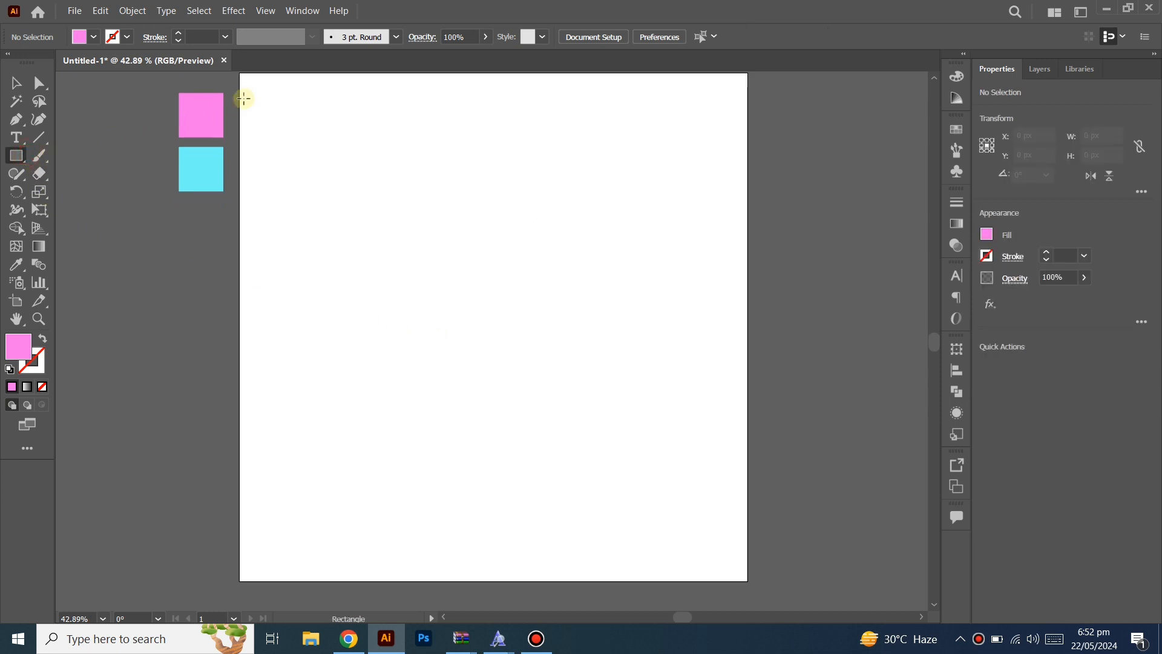
pyautogui.moveTo(240, 73)
pyautogui.mouseDown()
pyautogui.moveTo(710, 469)
pyautogui.moveTo(748, 581)
pyautogui.mouseUp()
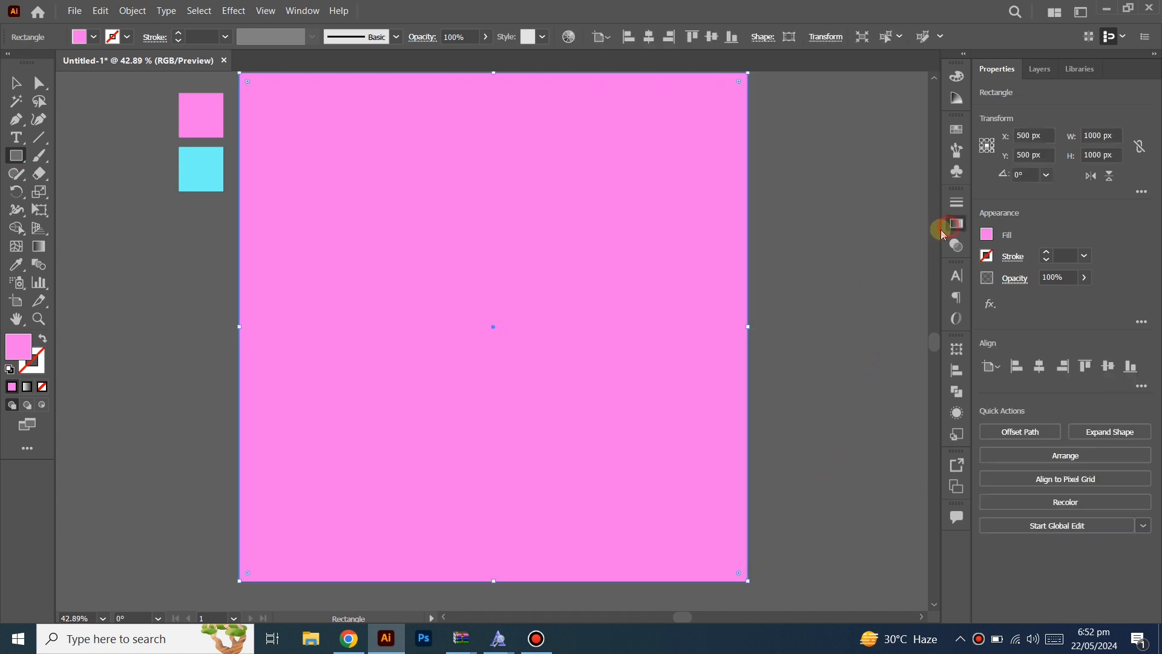
pyautogui.click(956, 223)
pyautogui.click(774, 226)
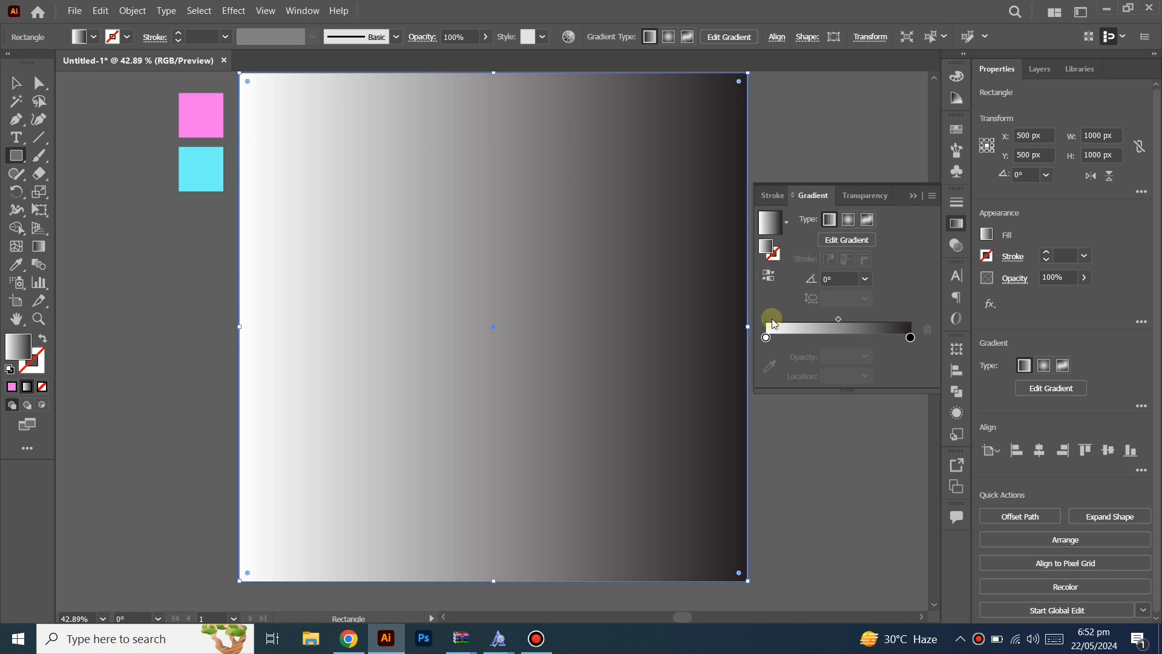
# Sample the pink square for the background gradient's start stop and the cyan square for its end stop
pyautogui.moveTo(766, 337); pyautogui.dragTo(771, 363)
pyautogui.click(766, 337)
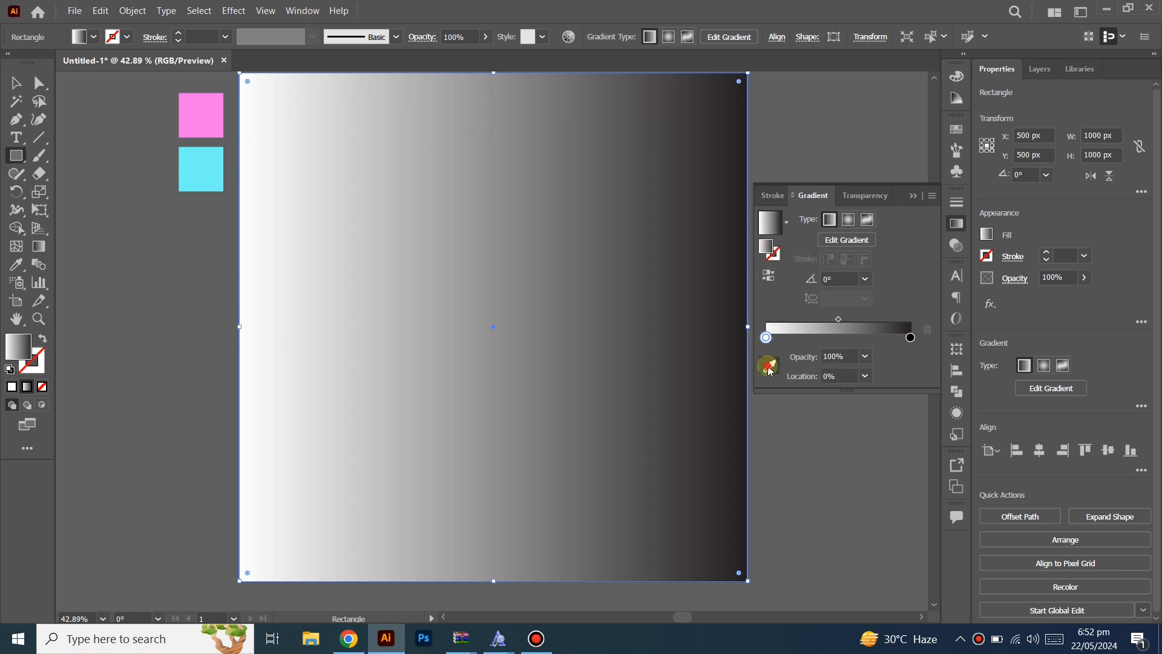
pyautogui.click(769, 365)
pyautogui.click(218, 116)
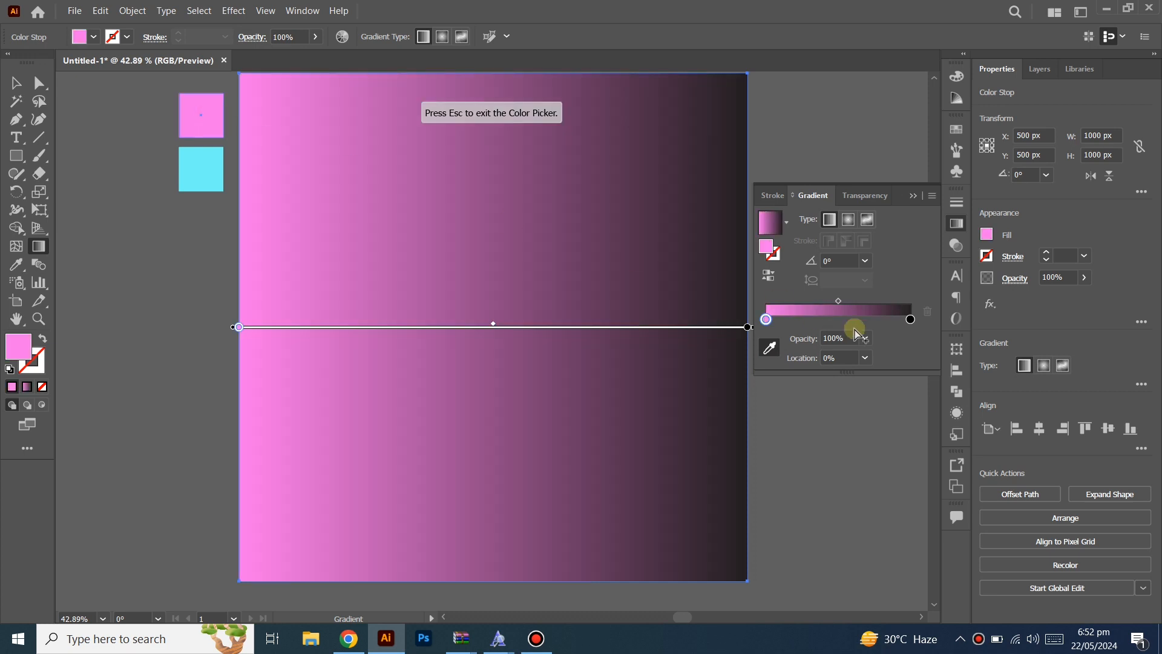
pyautogui.click(911, 317)
pyautogui.click(769, 346)
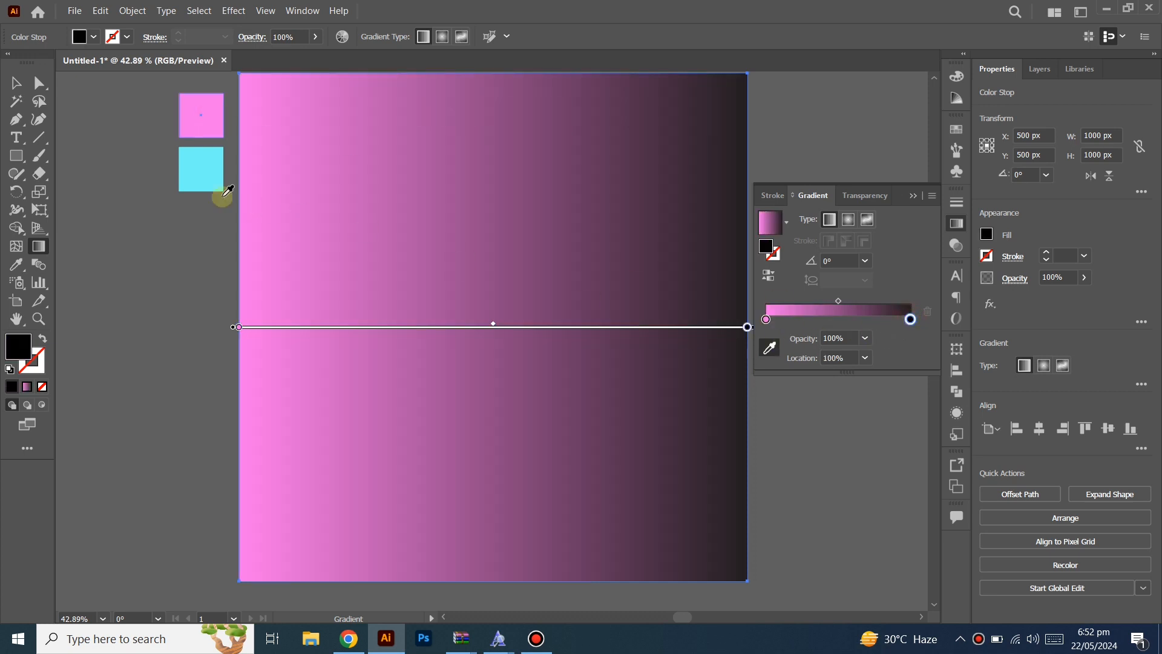
pyautogui.click(201, 173)
pyautogui.click(38, 246)
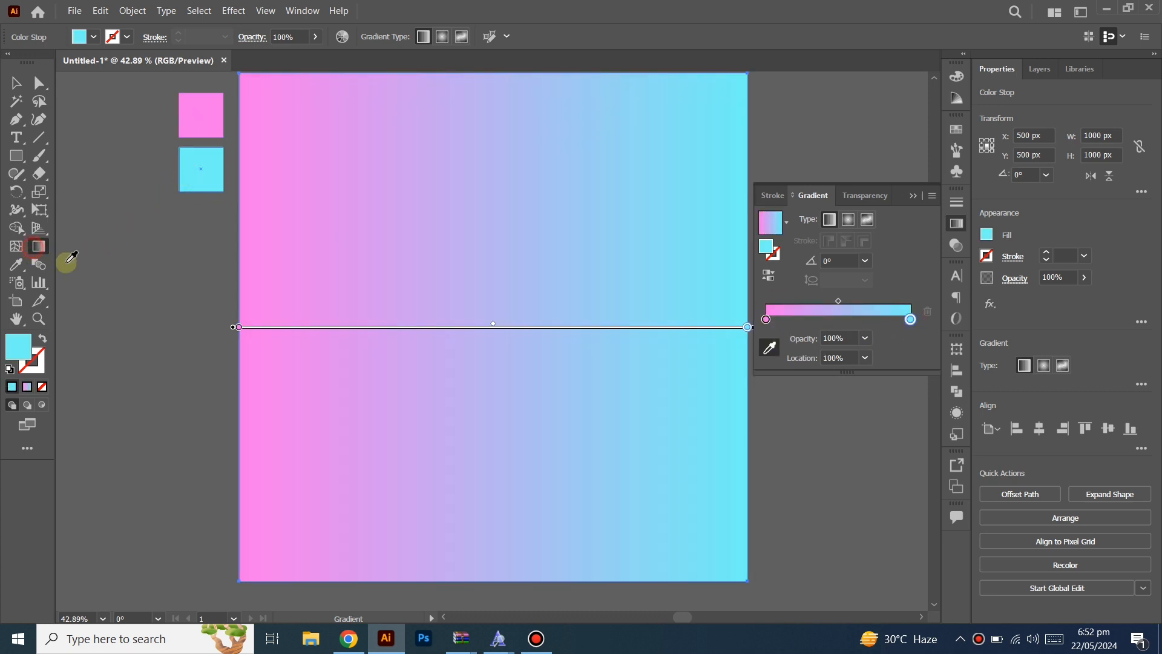
pyautogui.click(13, 78)
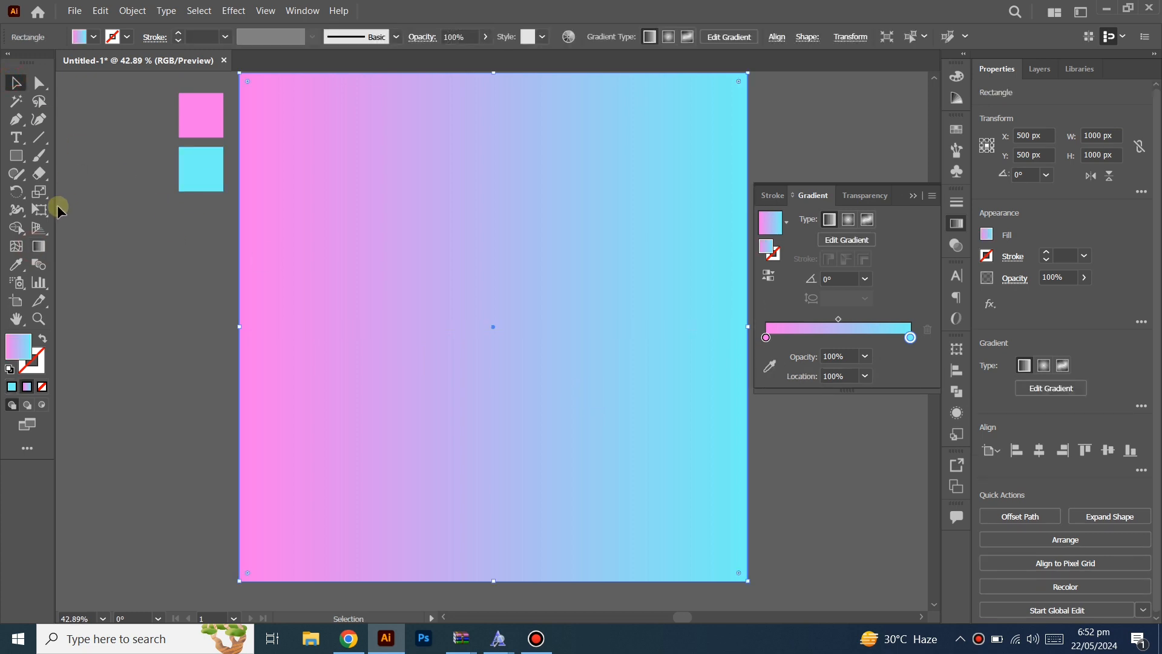
# Redirect the background gradient diagonally to about 129.5°, running from pink at the lower right to cyan at the upper left
pyautogui.click(38, 247)
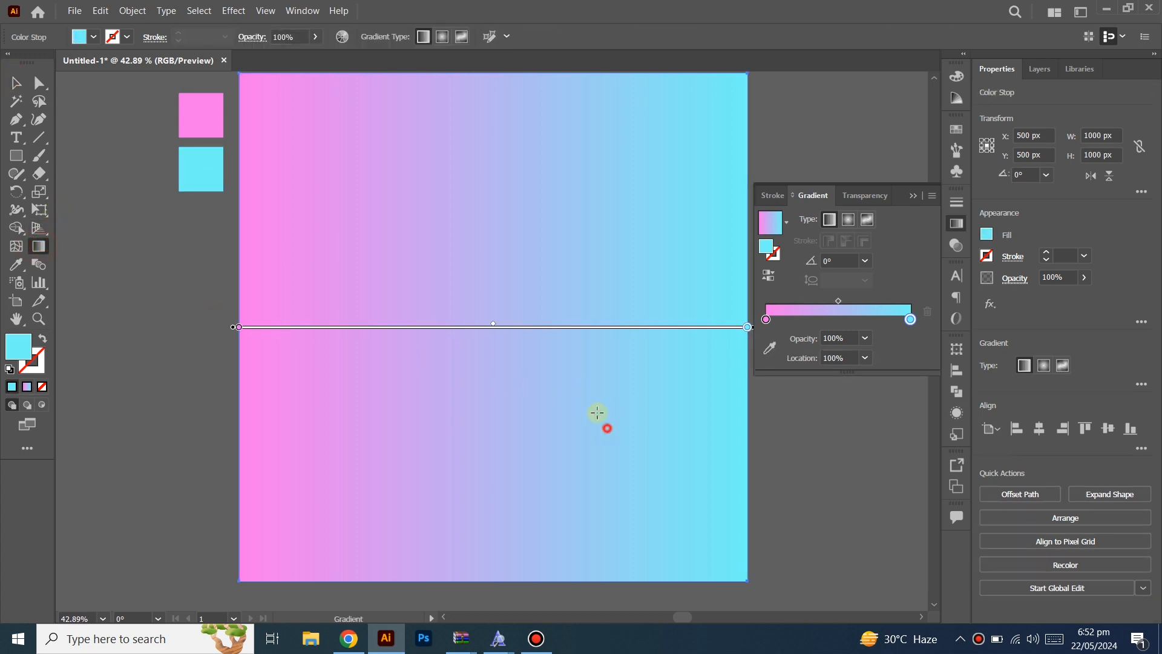
pyautogui.moveTo(608, 430)
pyautogui.mouseDown()
pyautogui.moveTo(477, 218)
pyautogui.moveTo(412, 175)
pyautogui.moveTo(386, 203)
pyautogui.mouseUp()
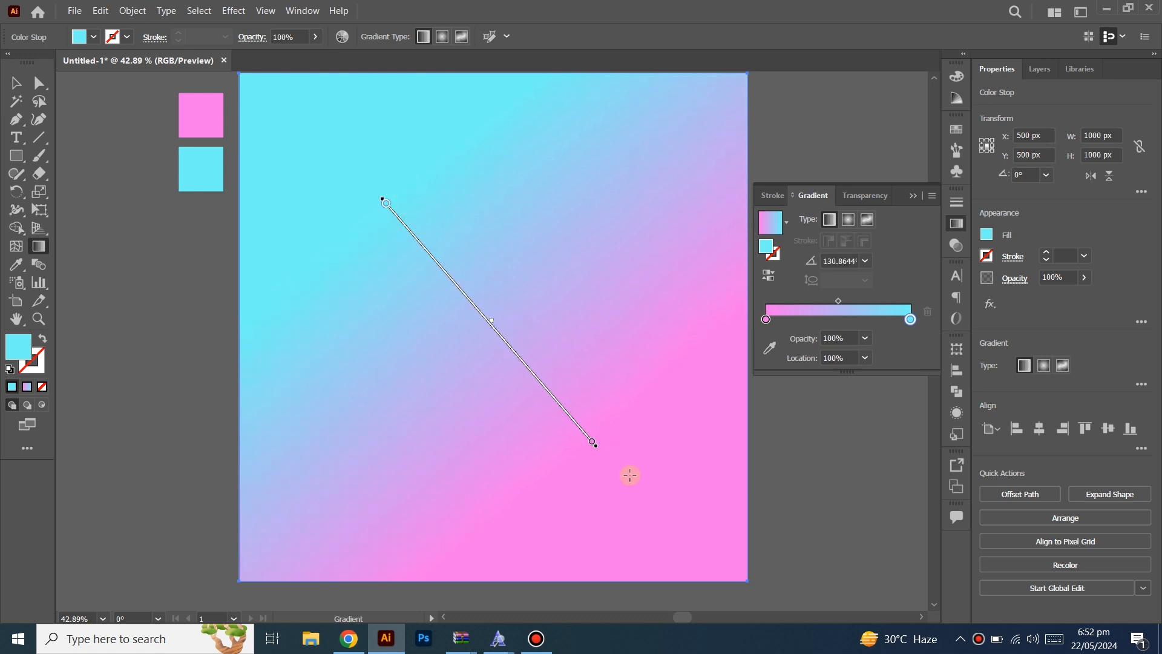
pyautogui.moveTo(630, 475)
pyautogui.mouseDown()
pyautogui.moveTo(368, 155)
pyautogui.moveTo(362, 167)
pyautogui.mouseUp()
pyautogui.click(13, 83)
pyautogui.click(128, 246)
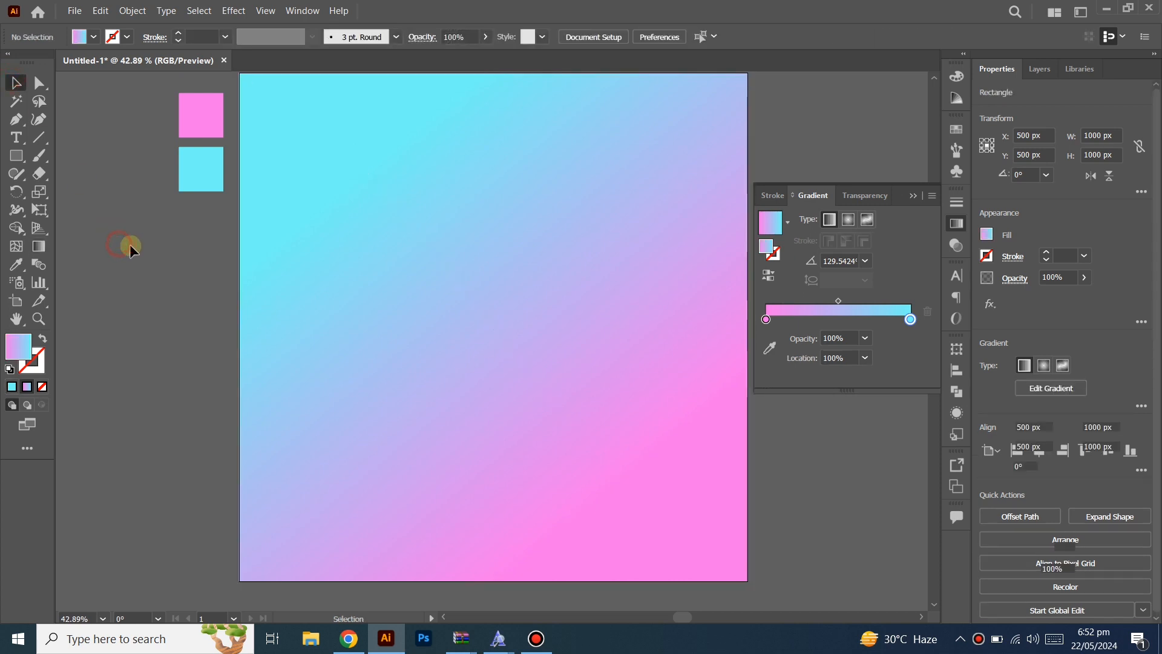
pyautogui.click(911, 198)
# Lock the gradient background and both color sample squares in Layer 1
pyautogui.click(1039, 72)
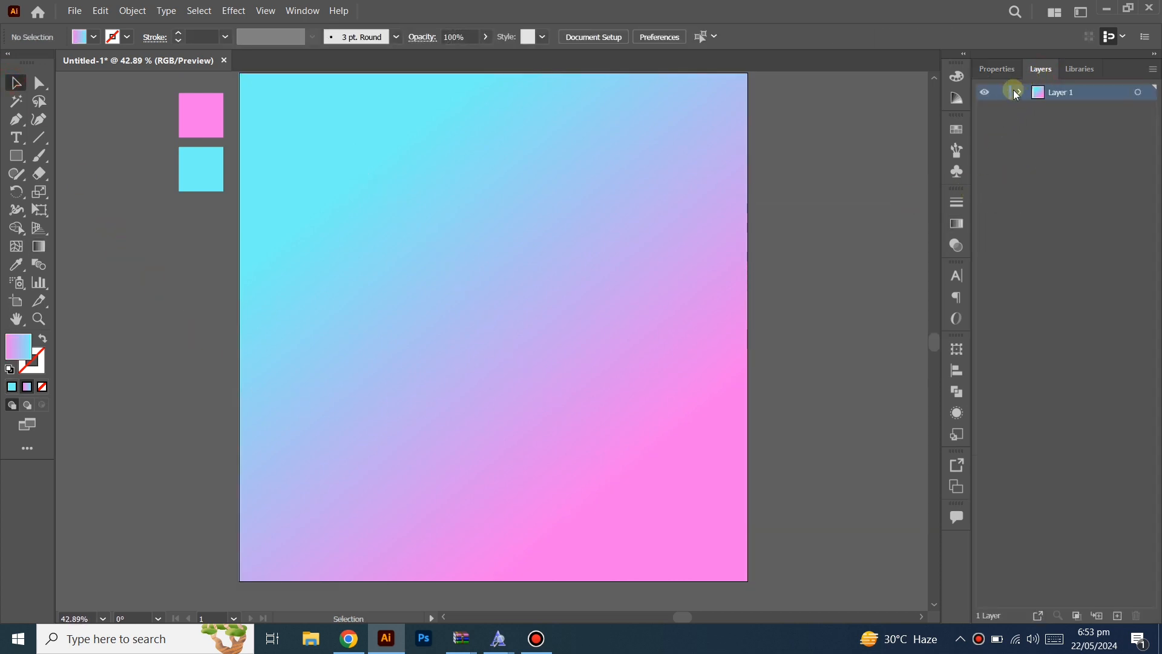
pyautogui.click(1021, 94)
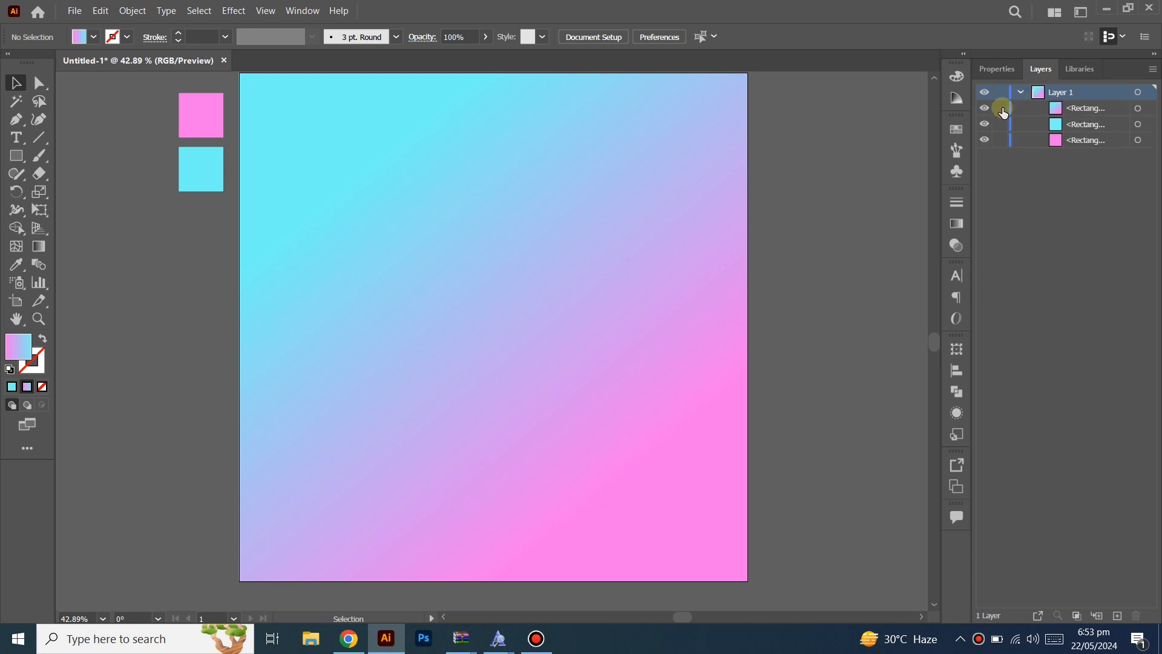
pyautogui.moveTo(1003, 110); pyautogui.dragTo(1003, 141)
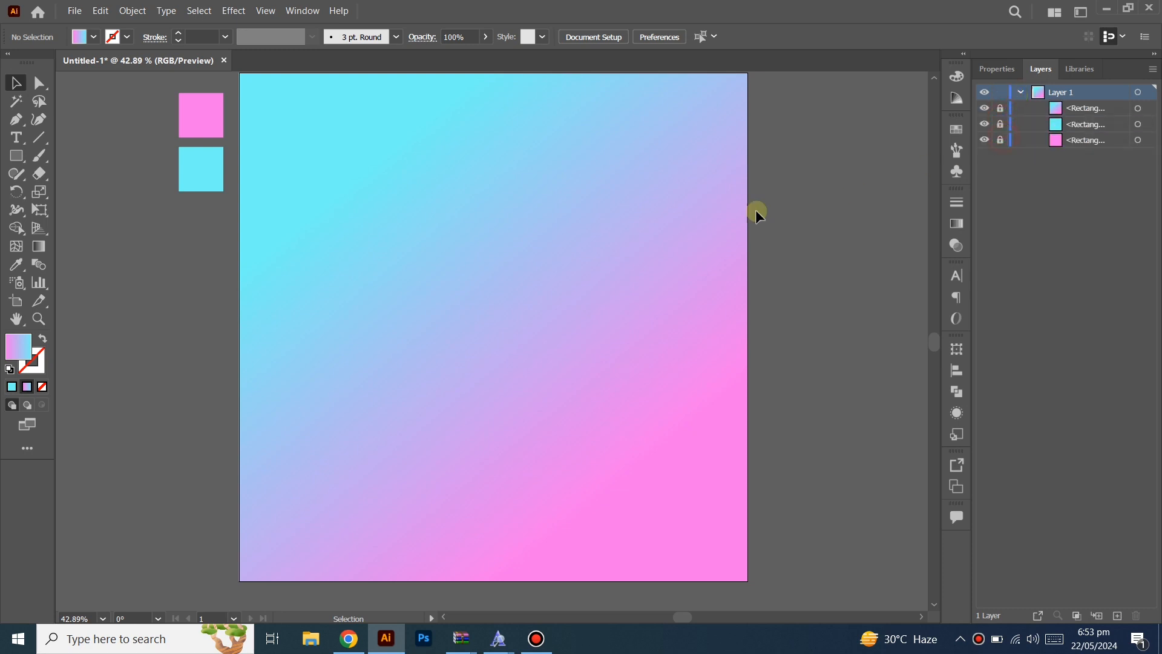
# Add the text "Dream", enlarge it to about 172 pt and place it in the upper part of the artboard
pyautogui.click(16, 138)
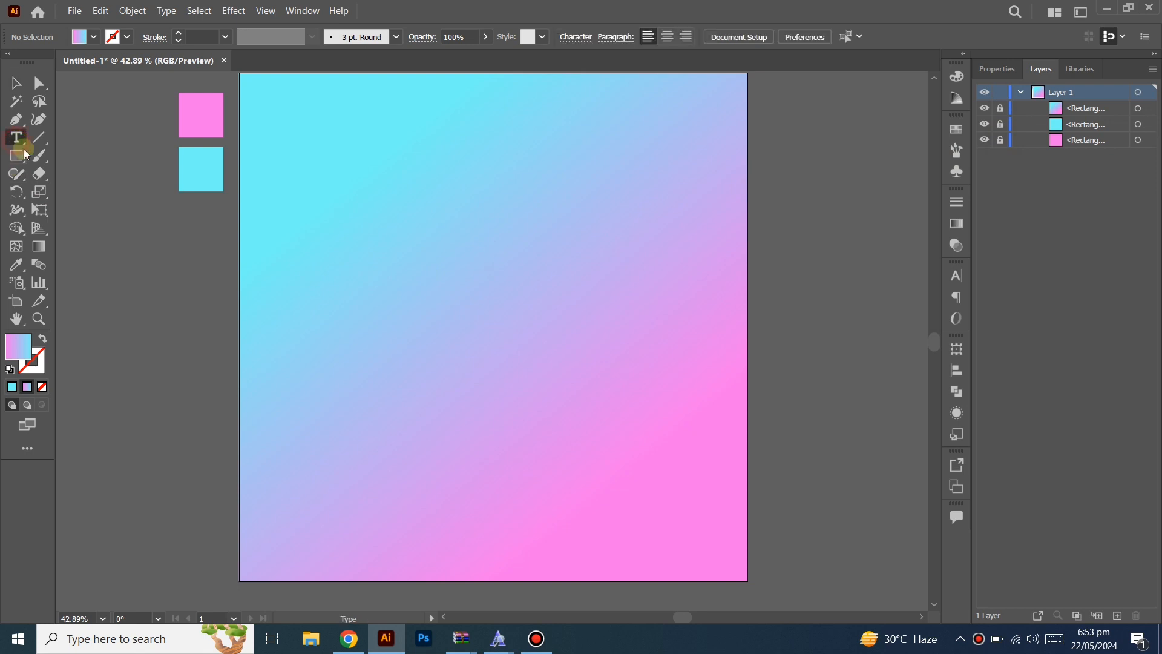
pyautogui.click(412, 227)
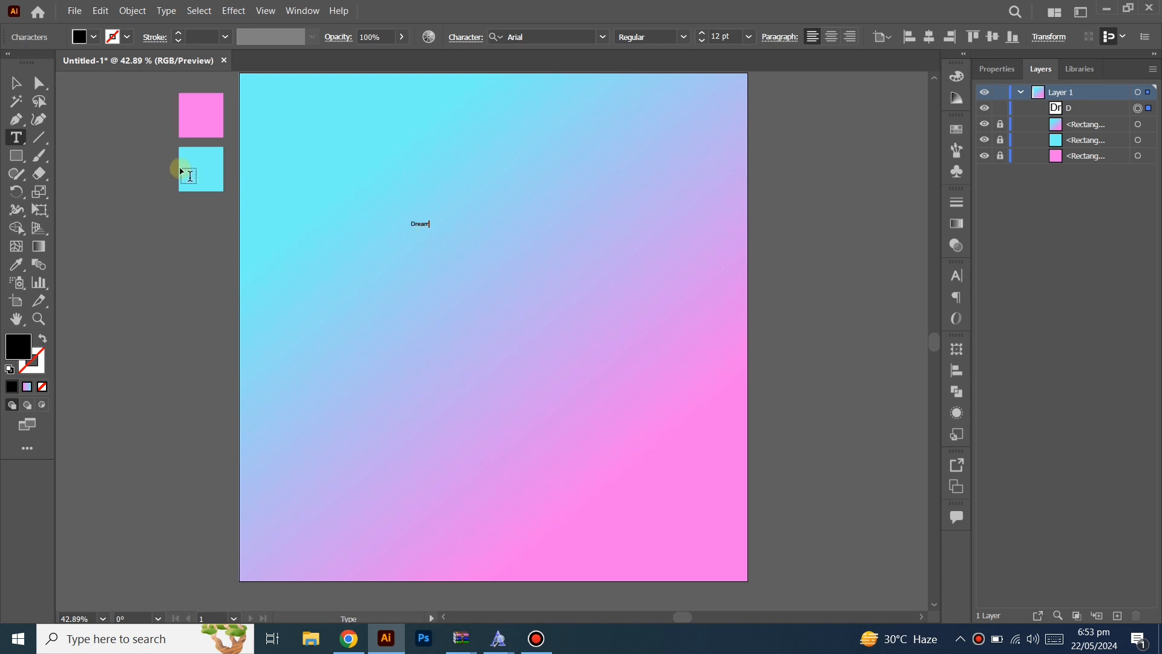
pyautogui.click(16, 83)
pyautogui.moveTo(430, 228); pyautogui.dragTo(646, 306)
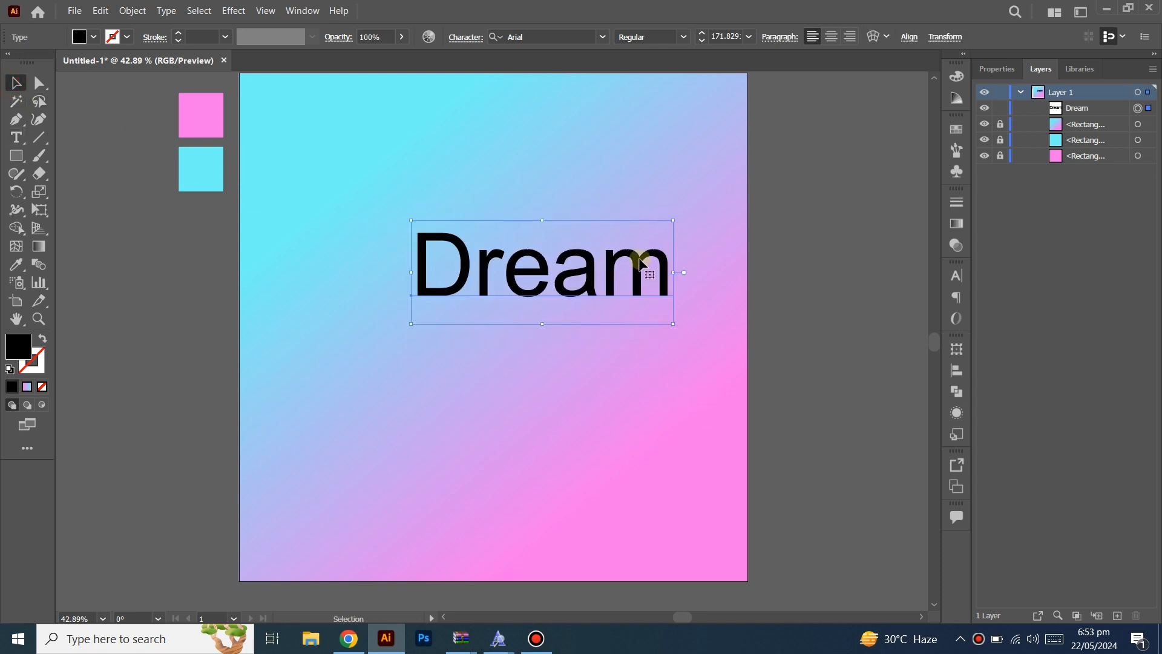
pyautogui.moveTo(643, 265); pyautogui.dragTo(583, 238)
# Change the Dream text's font to Rounds Black Regular and center the word horizontally on the artboard's upper half
pyautogui.click(959, 276)
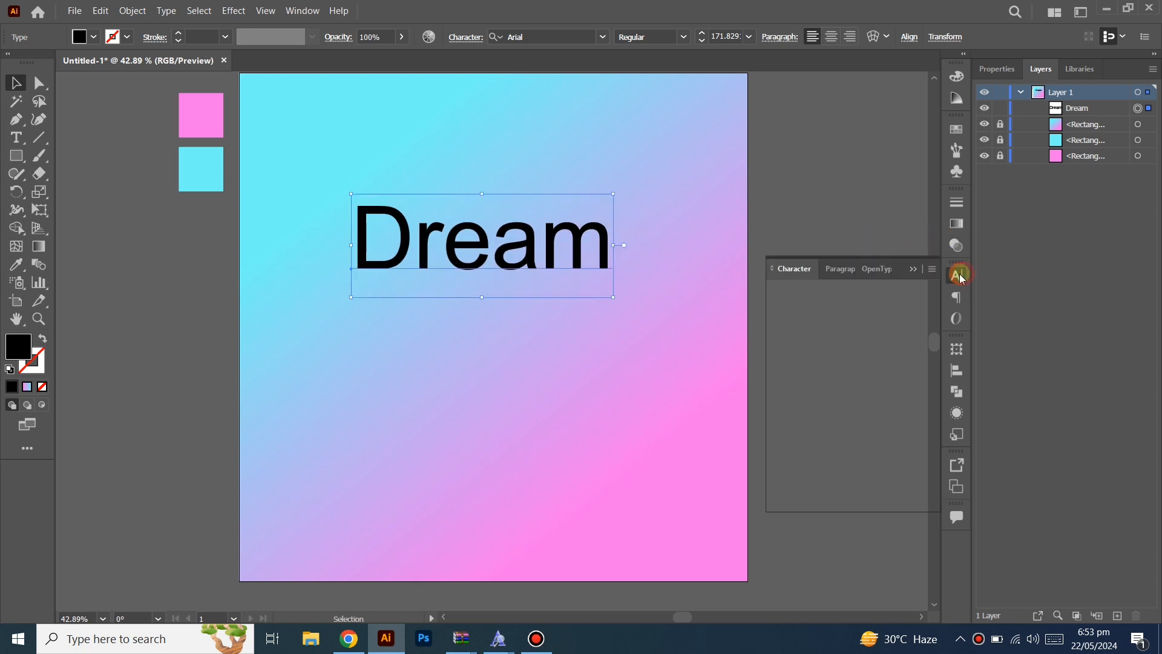
pyautogui.click(833, 291)
pyautogui.write('r')
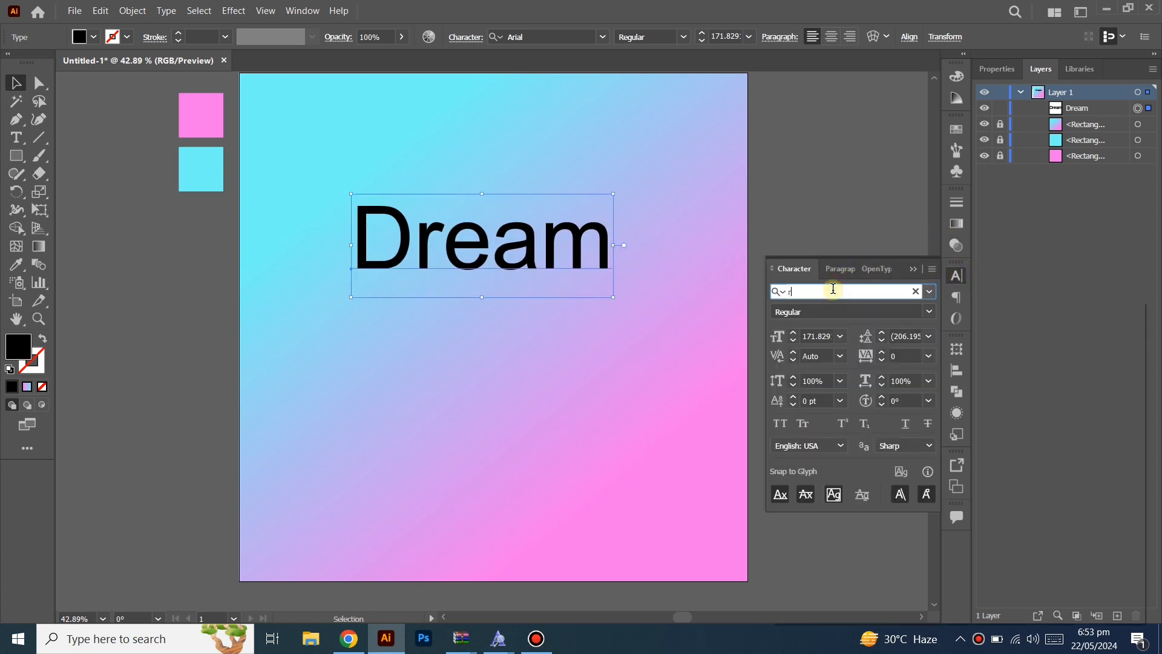
pyautogui.write('ou')
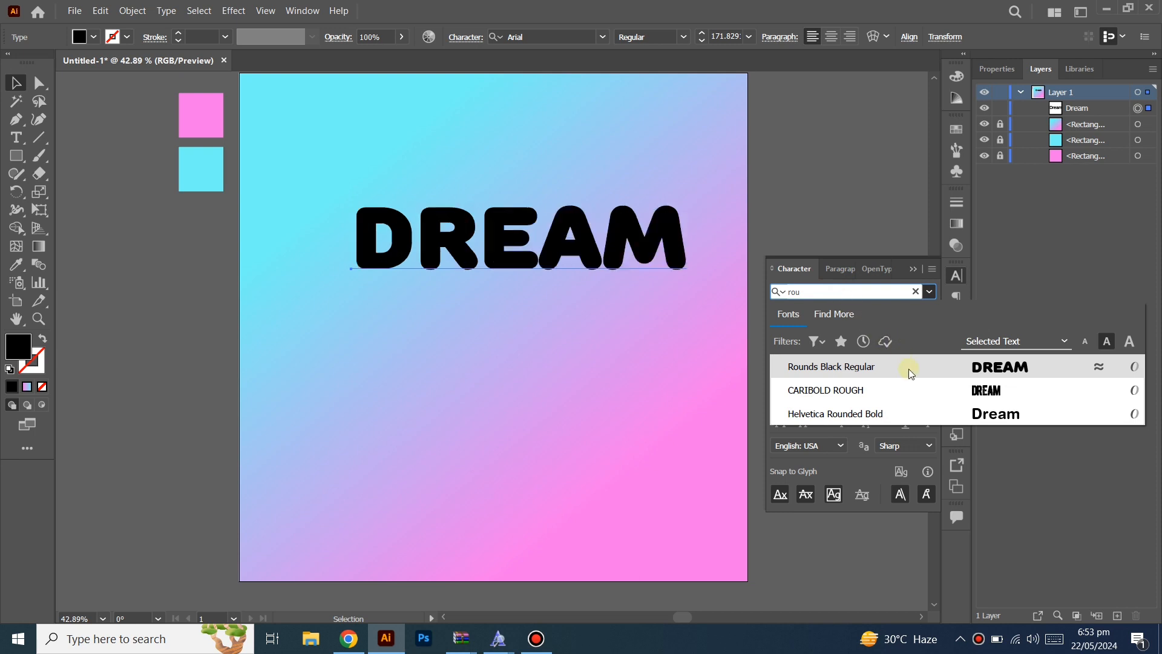
pyautogui.click(909, 369)
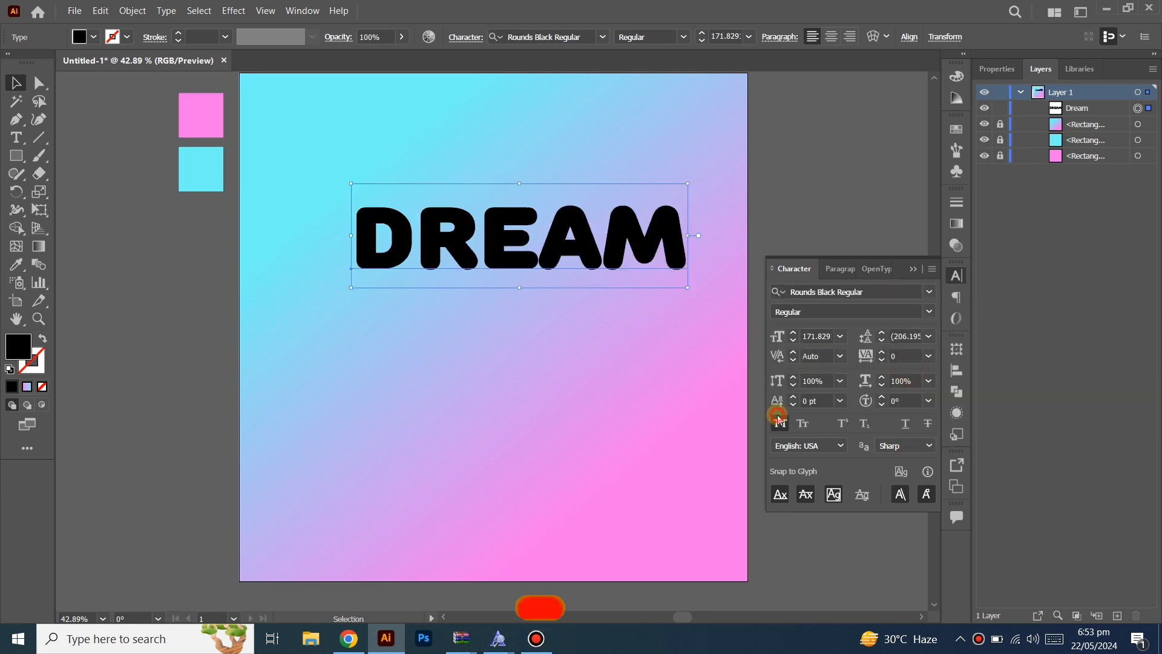
pyautogui.click(914, 269)
pyautogui.moveTo(599, 257); pyautogui.dragTo(563, 264)
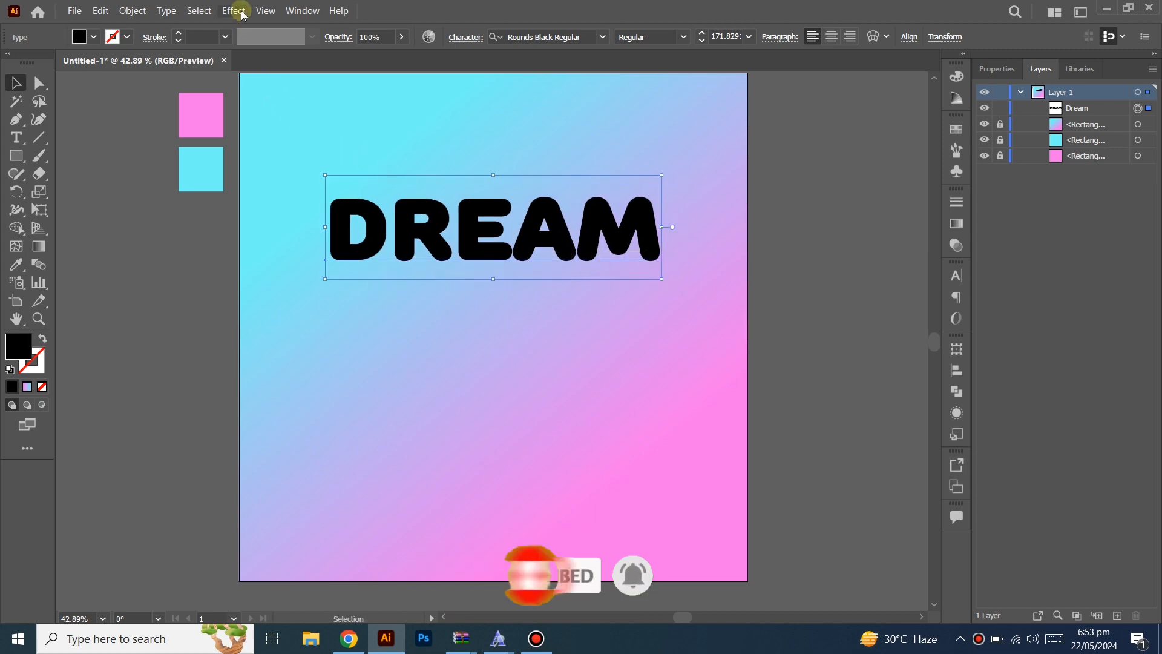
# Apply the Inflate 3D effect to the DREAM text and enlarge the 3D and Materials settings to show more options
pyautogui.click(302, 10)
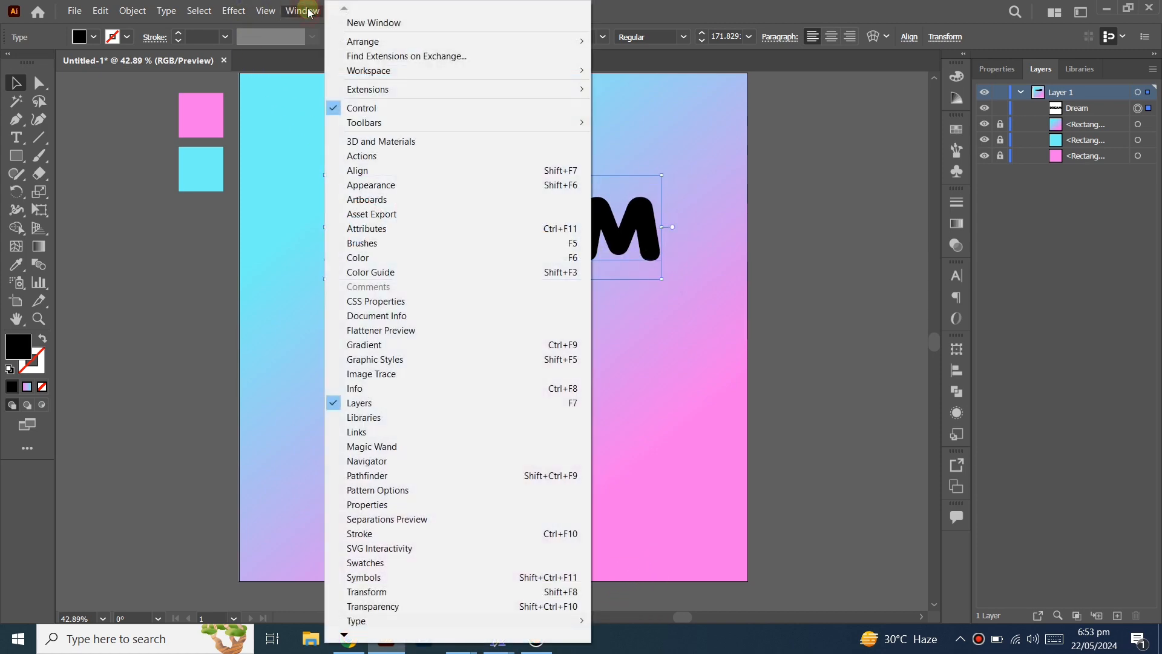
pyautogui.click(348, 137)
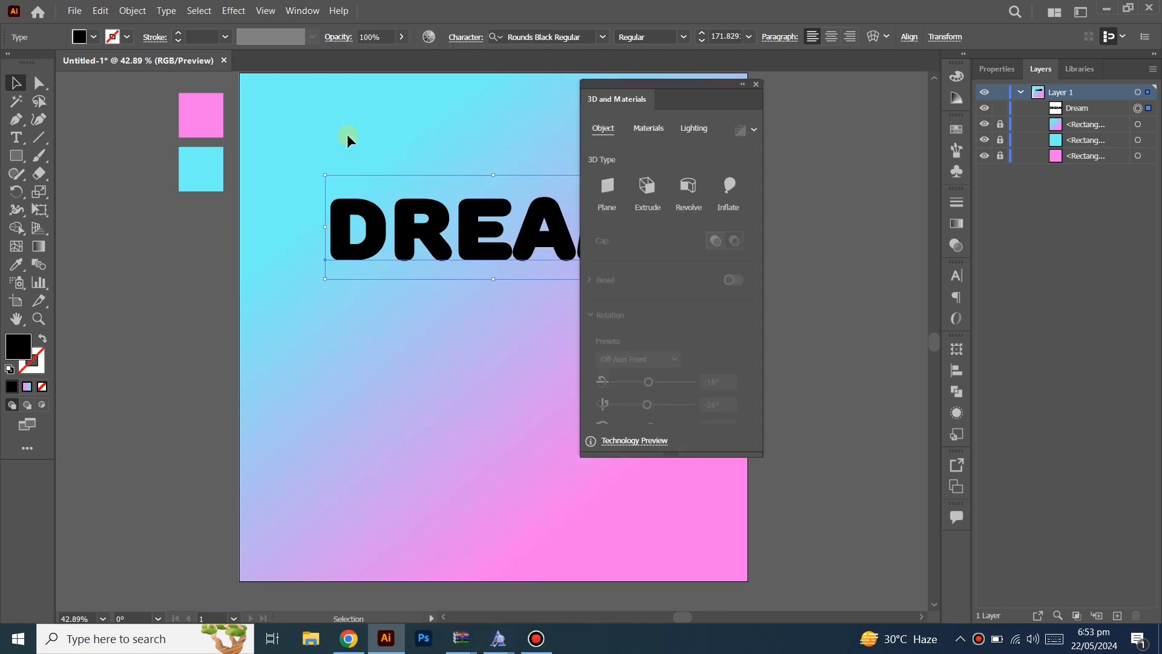
pyautogui.moveTo(685, 80); pyautogui.dragTo(808, 97)
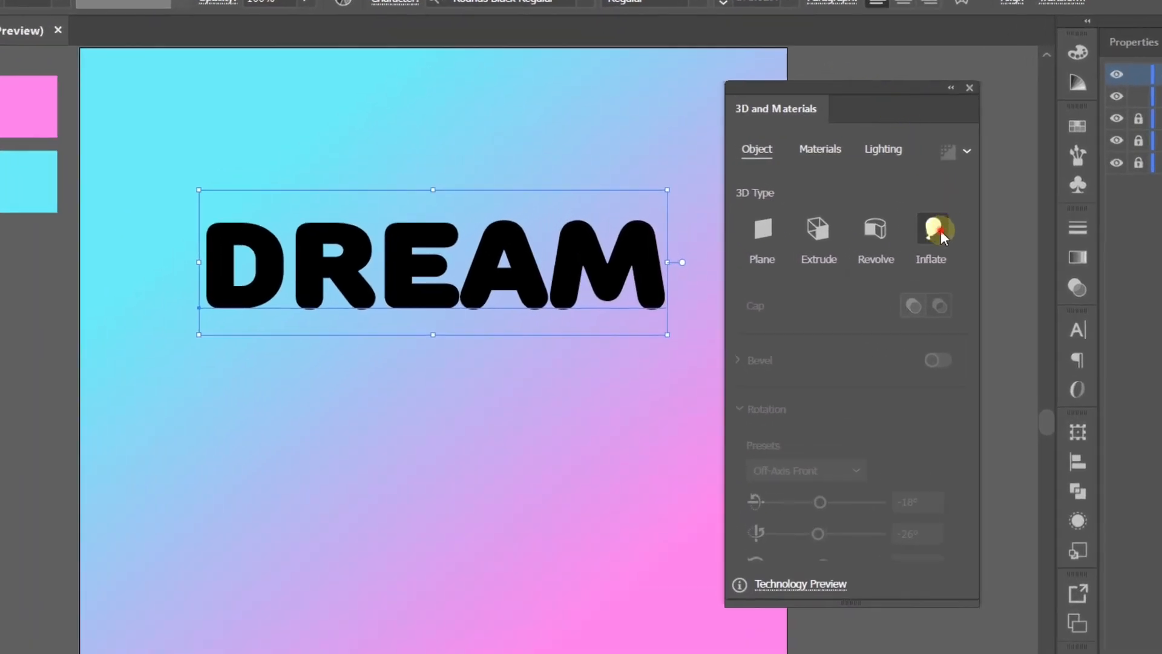
pyautogui.click(940, 232)
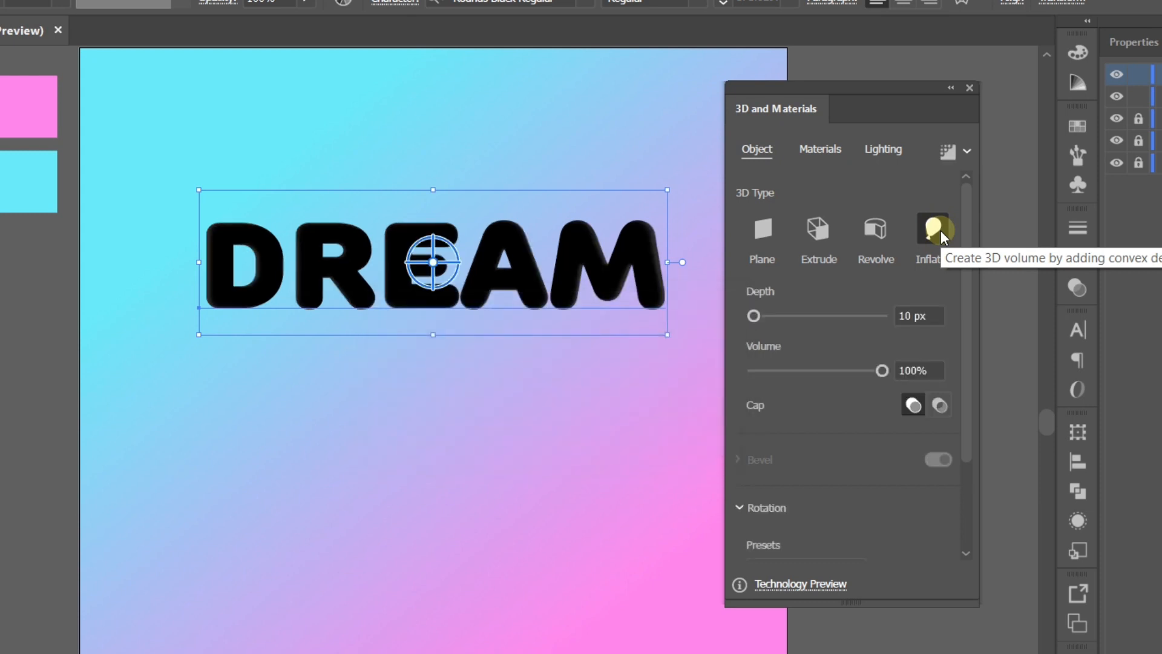
pyautogui.moveTo(968, 612); pyautogui.dragTo(999, 653)
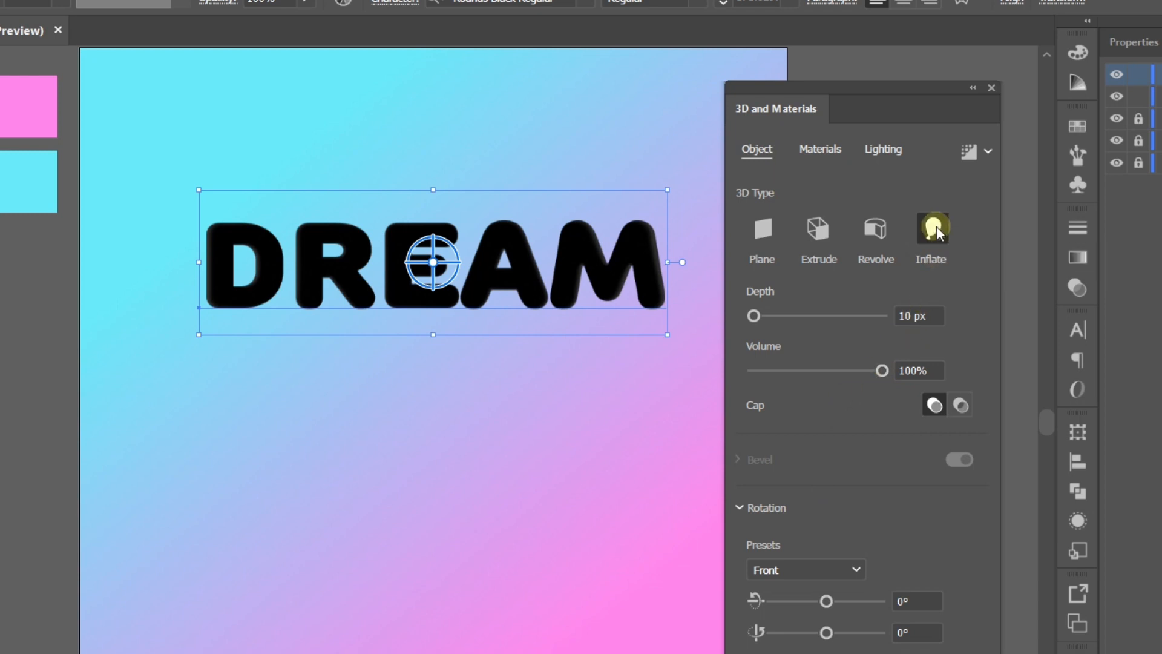
# Set the inflated DREAM text's depth to 60 px and its volume to 36%
pyautogui.doubleClick(893, 317)
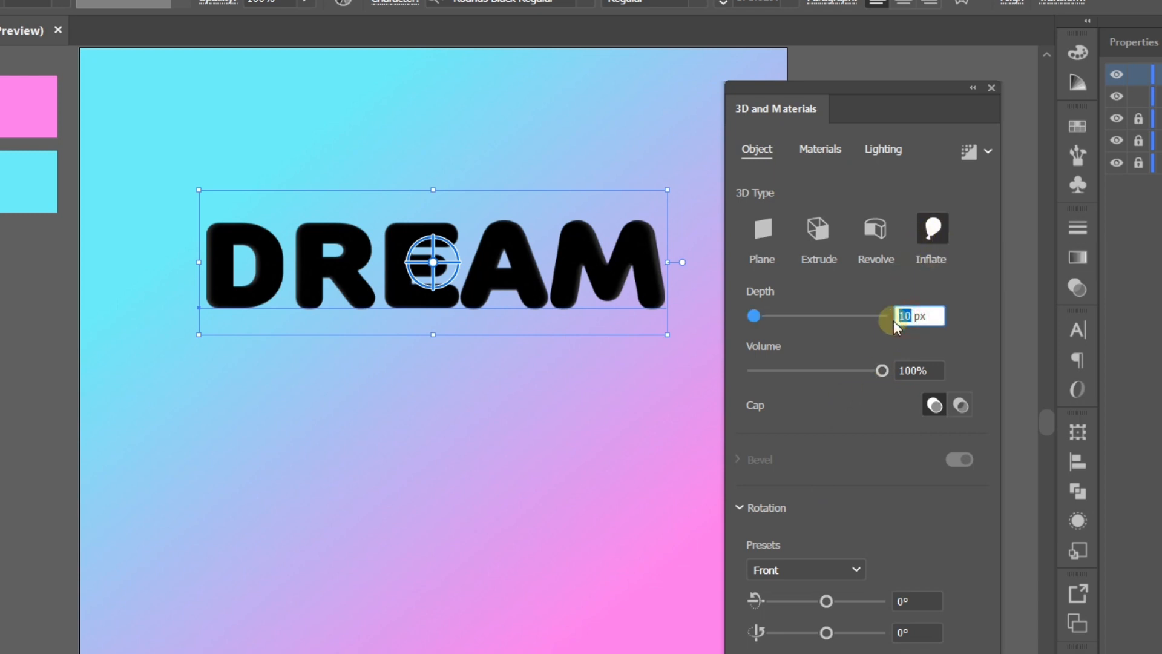
pyautogui.write('60')
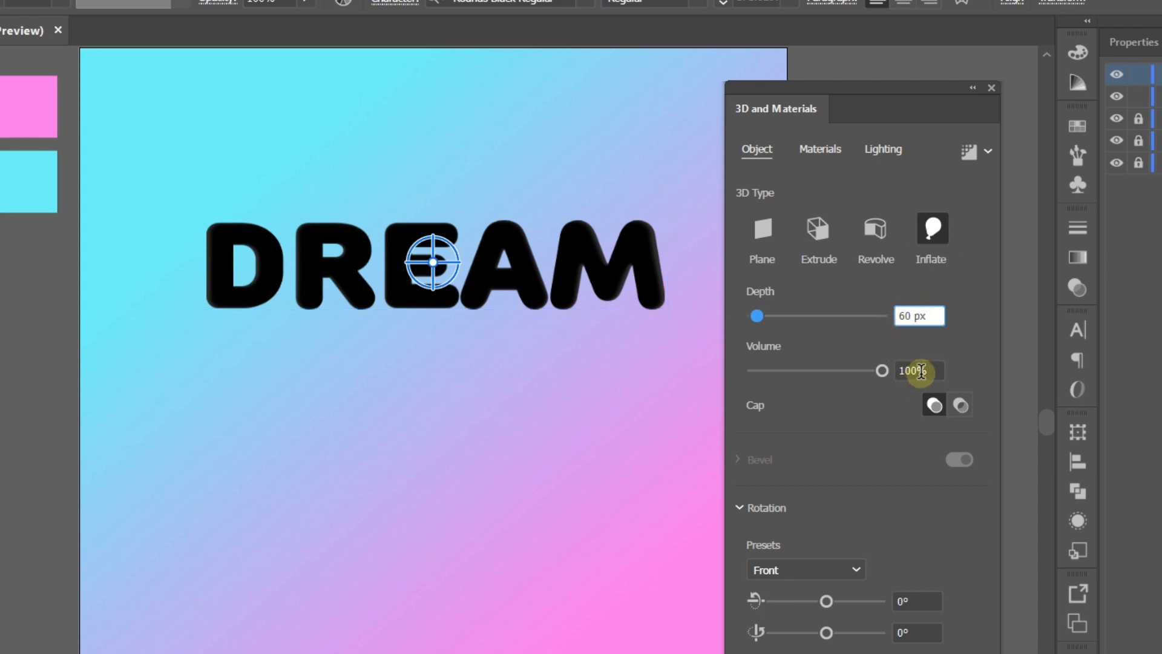
pyautogui.doubleClick(920, 370)
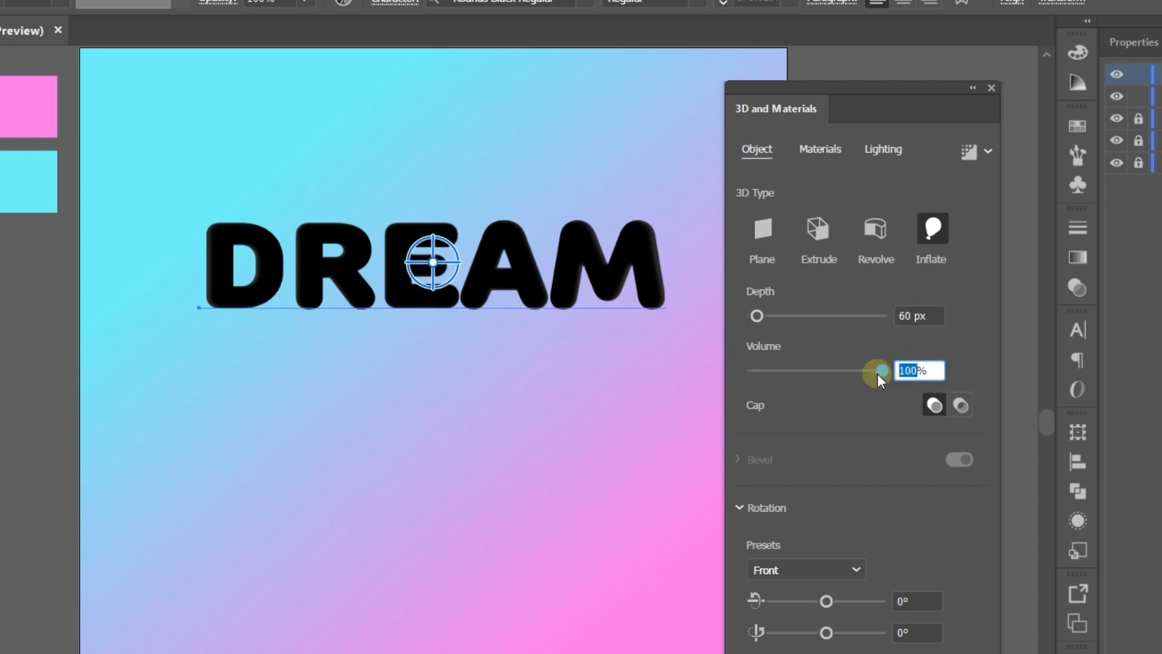
pyautogui.write('36')
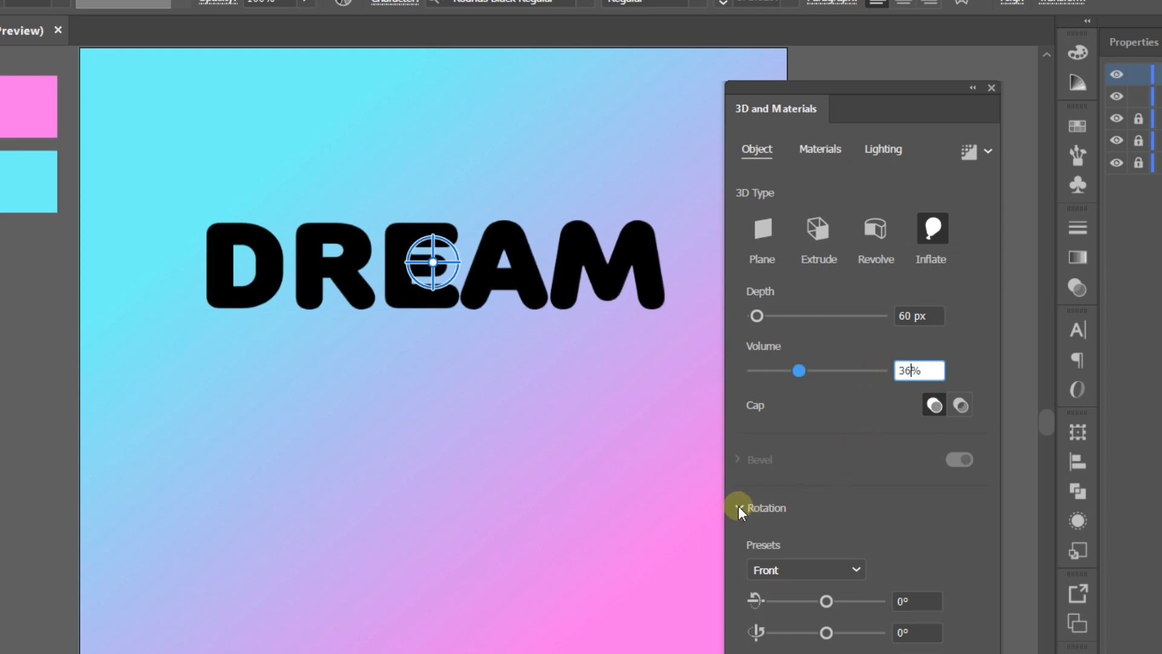
# Rotate the 3D text with the Isometric Right preset and set its material roughness to 0
pyautogui.click(791, 568)
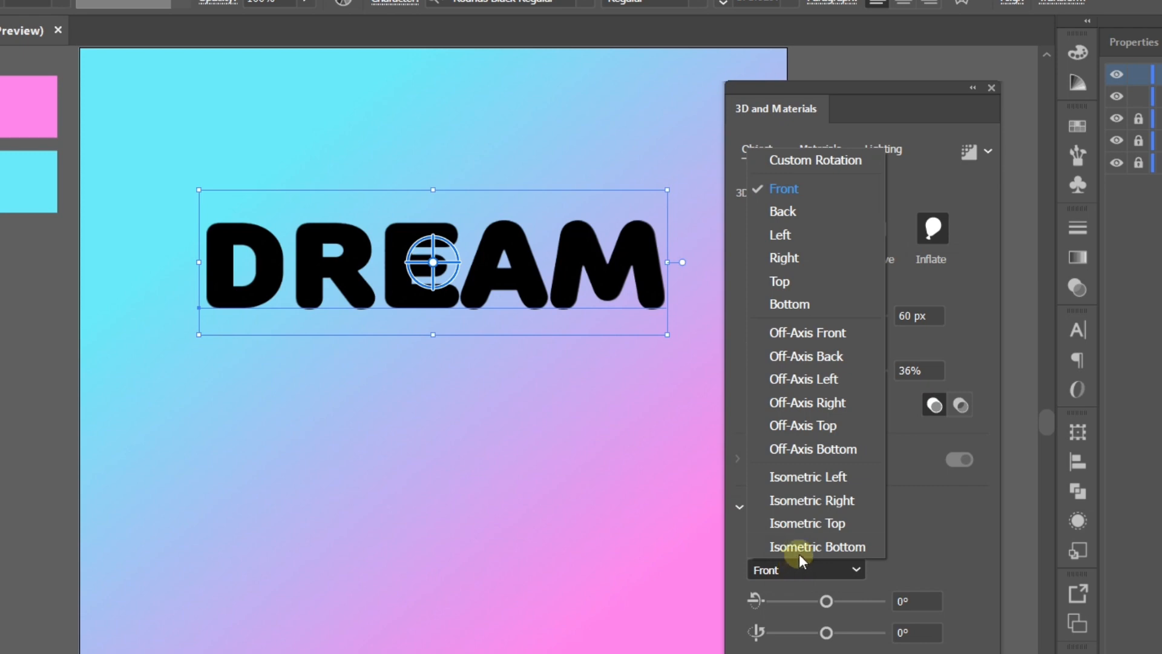
pyautogui.click(852, 499)
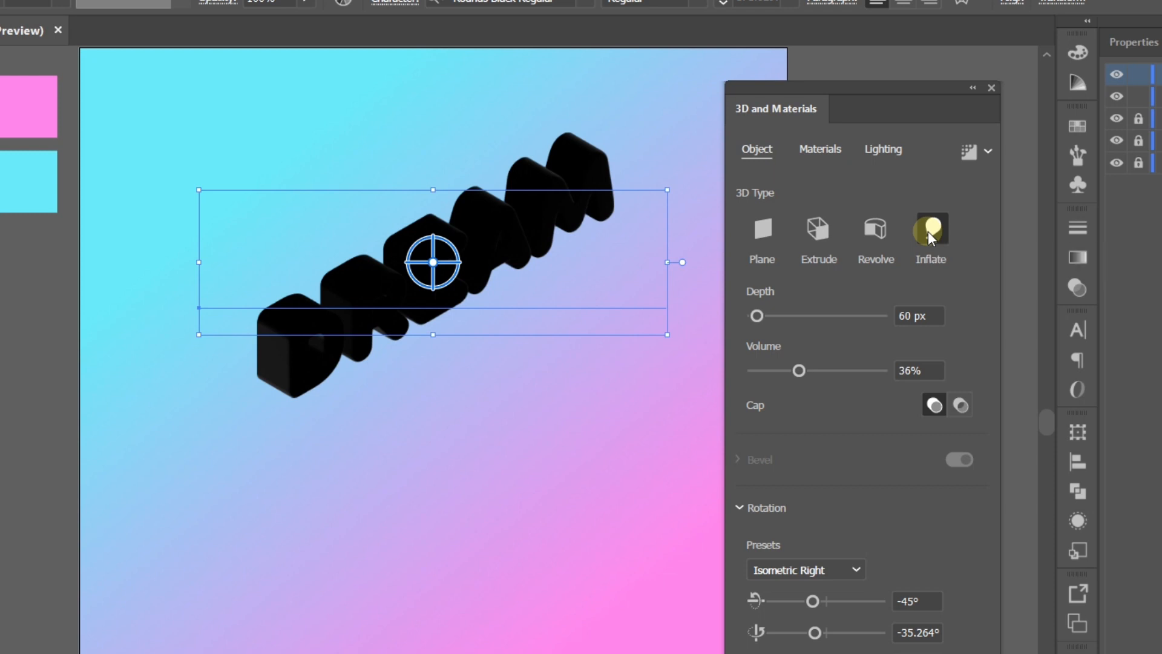
pyautogui.click(821, 150)
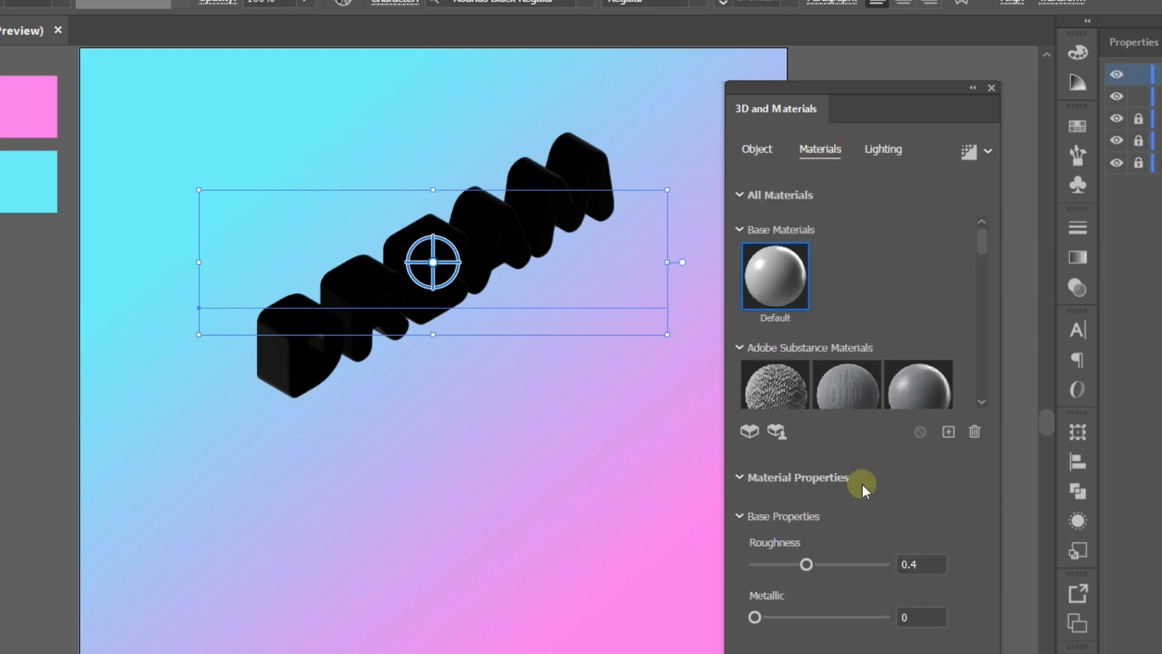
pyautogui.moveTo(803, 566); pyautogui.dragTo(735, 568)
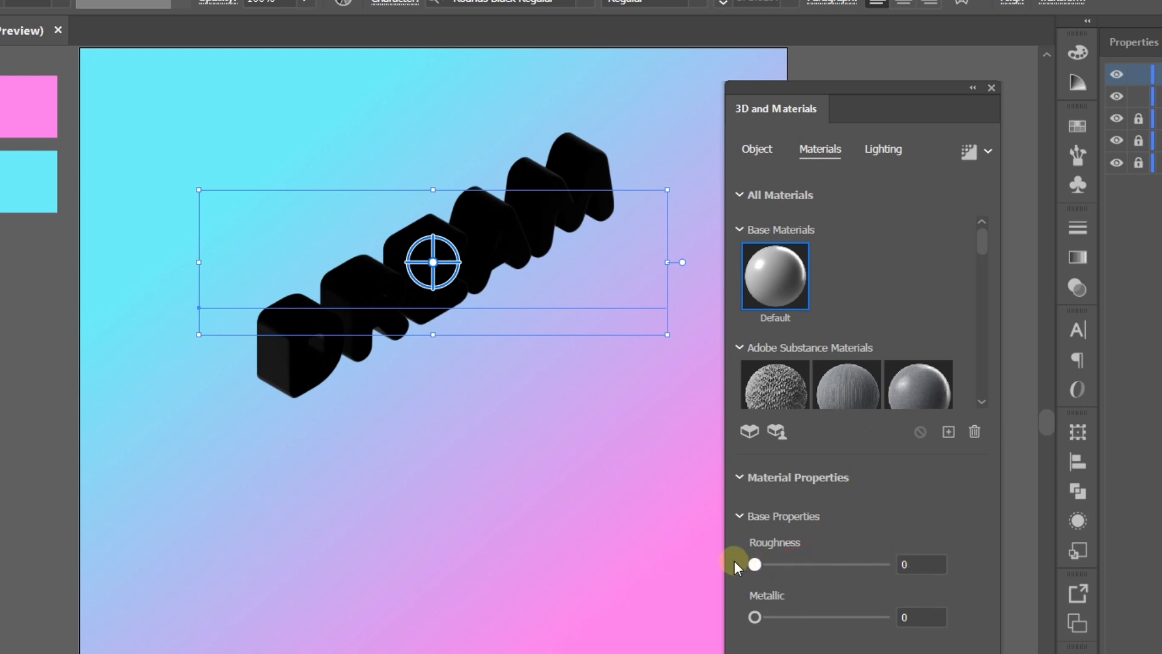
# Set the 3D text's light intensity to 130% and the light rotation to 45°
pyautogui.click(885, 156)
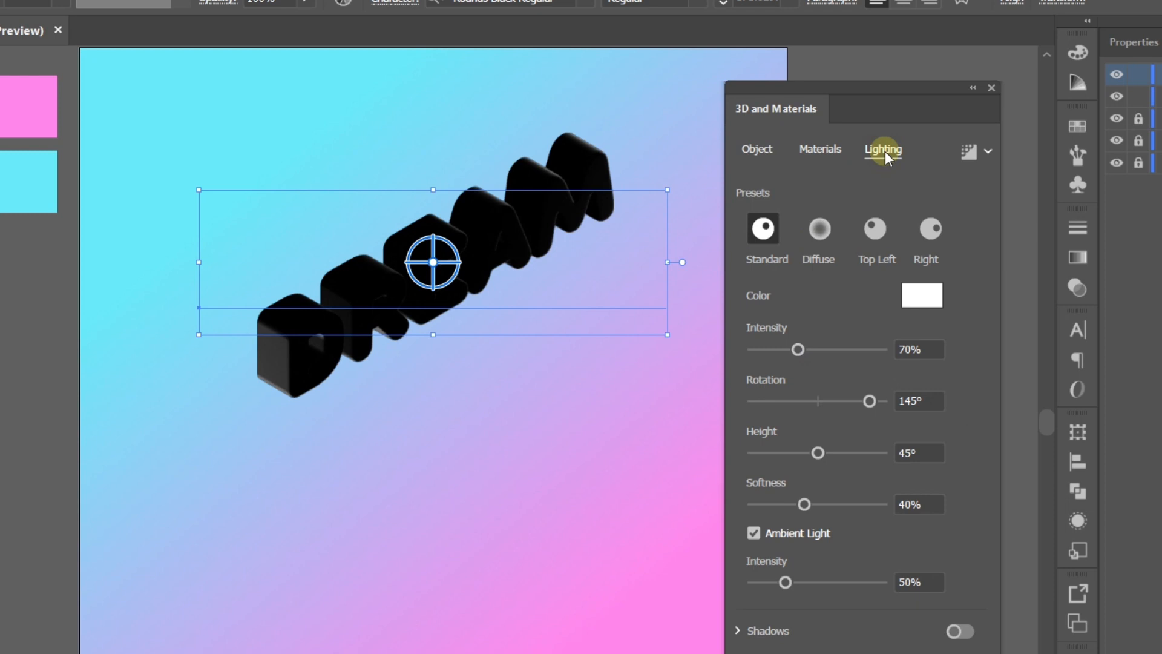
pyautogui.click(926, 350)
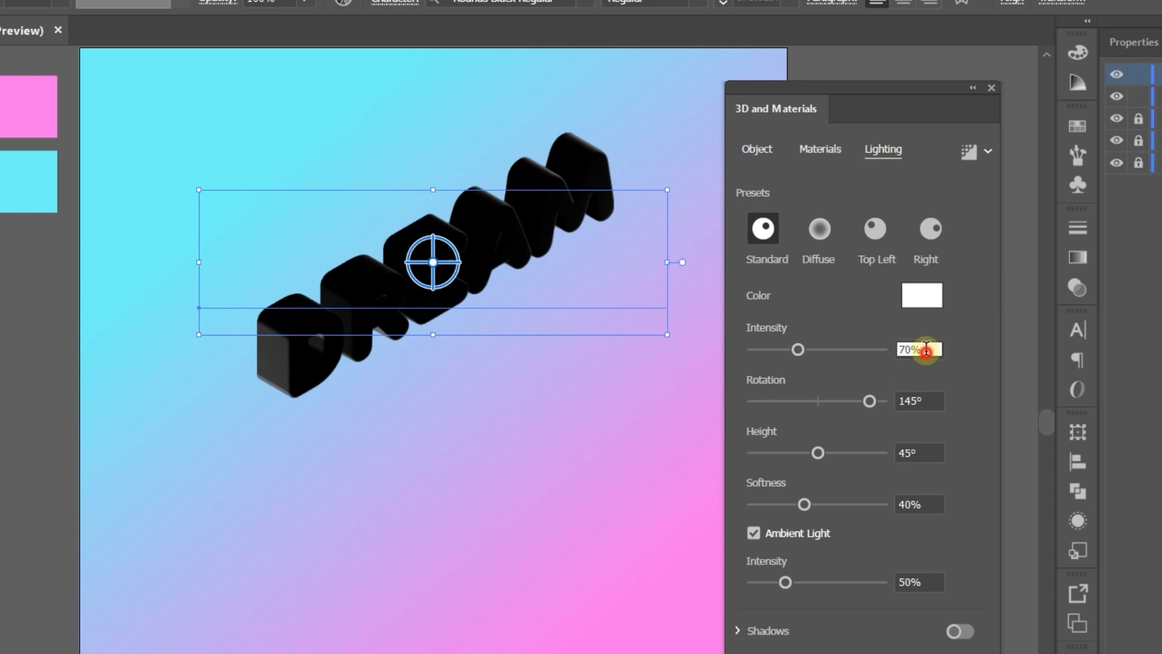
pyautogui.write('130')
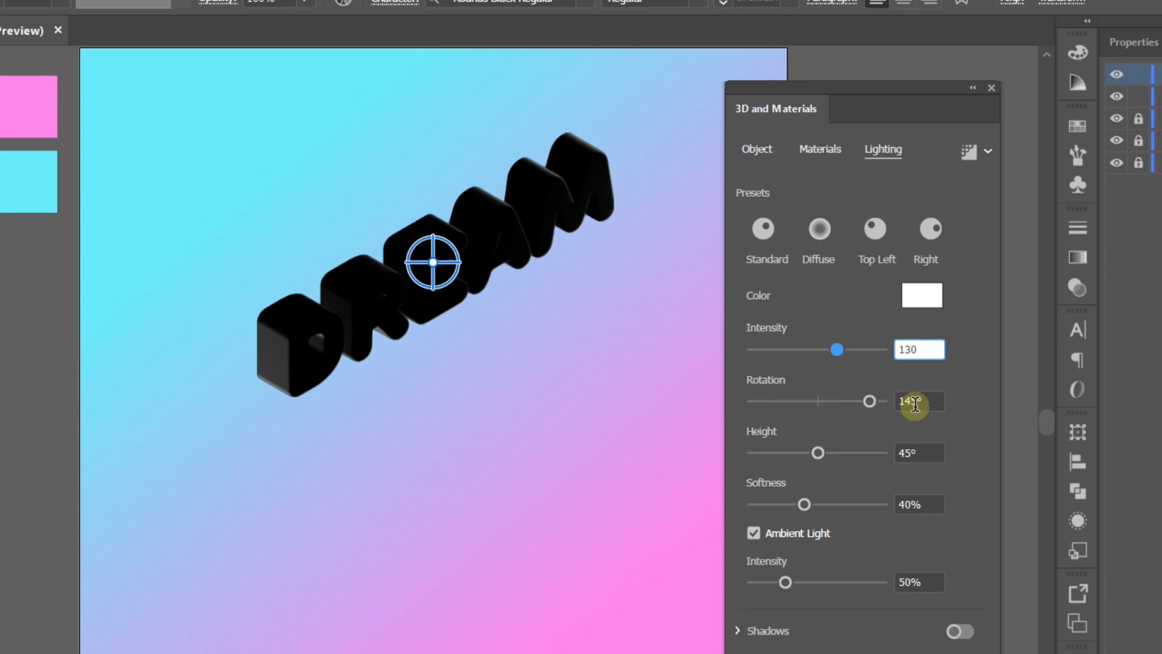
pyautogui.click(918, 400)
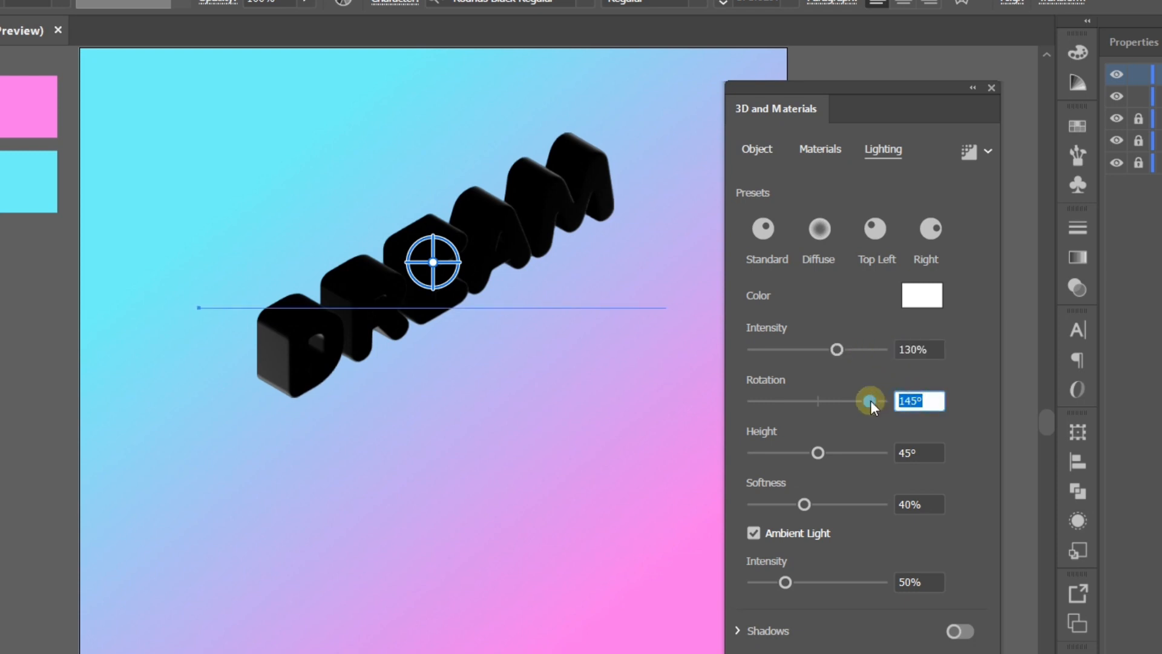
pyautogui.write('45')
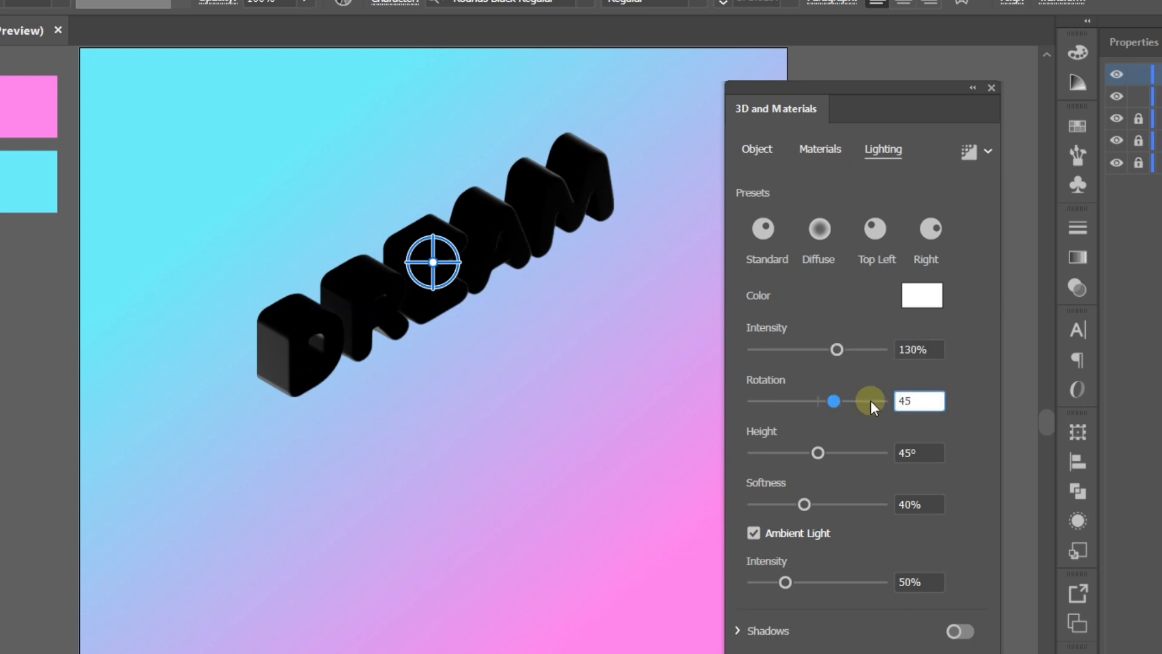
# Keep the light height at 45°, and set the light softness to 85% and the ambient light intensity to 60%
pyautogui.click(904, 453)
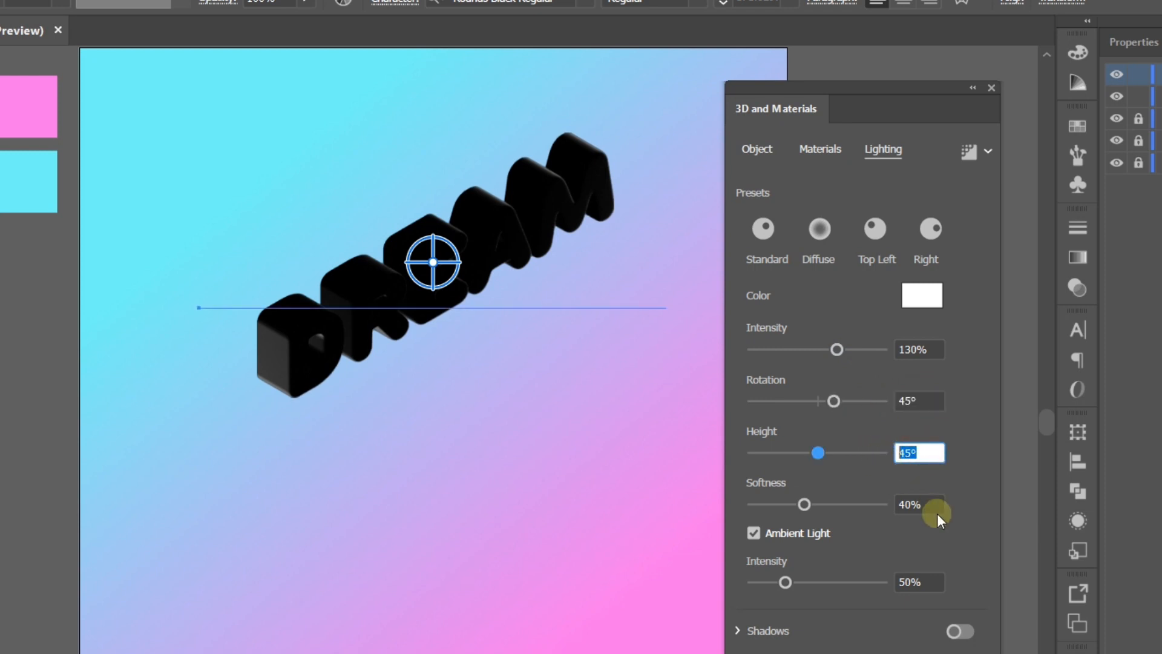
pyautogui.click(930, 498)
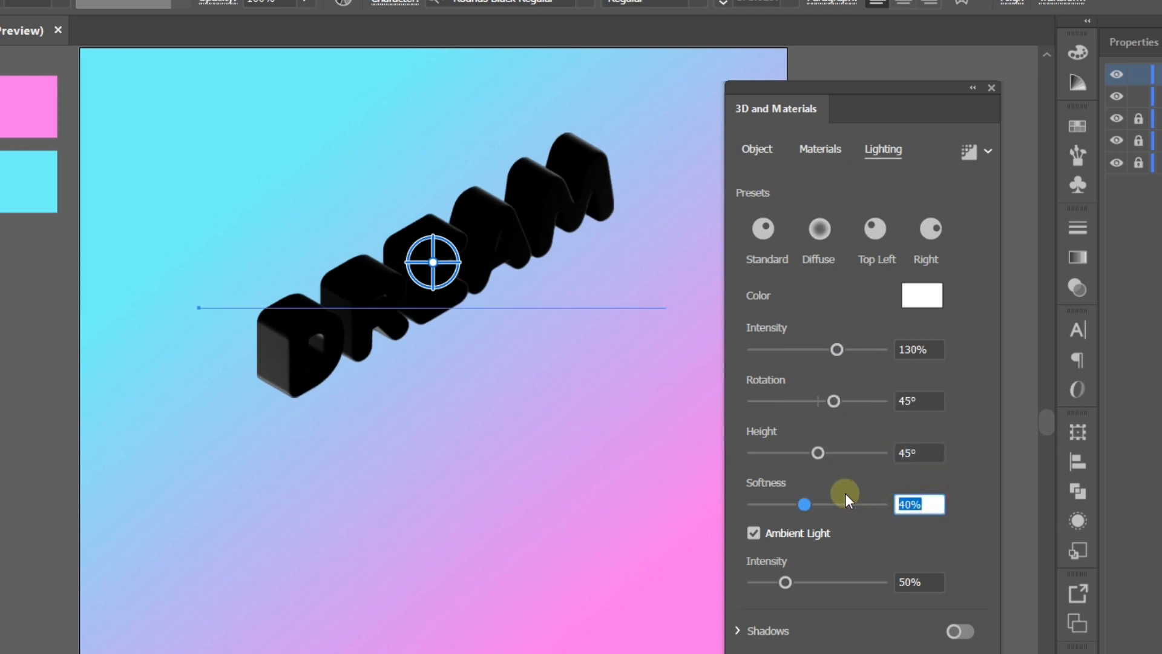
pyautogui.write('85')
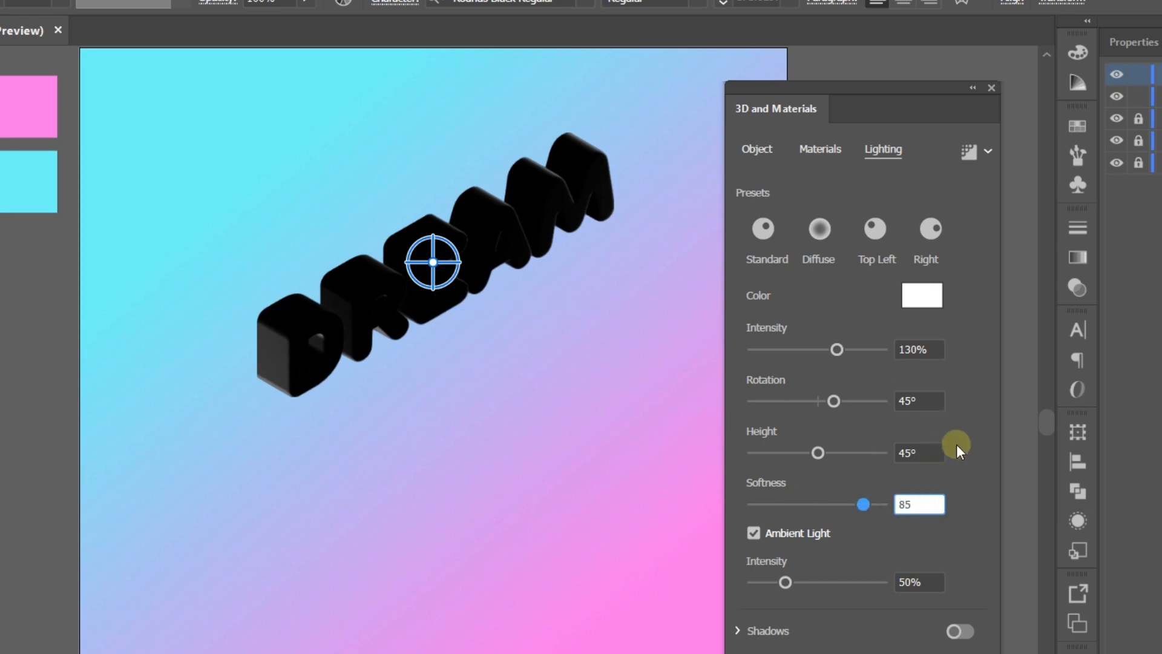
pyautogui.click(921, 583)
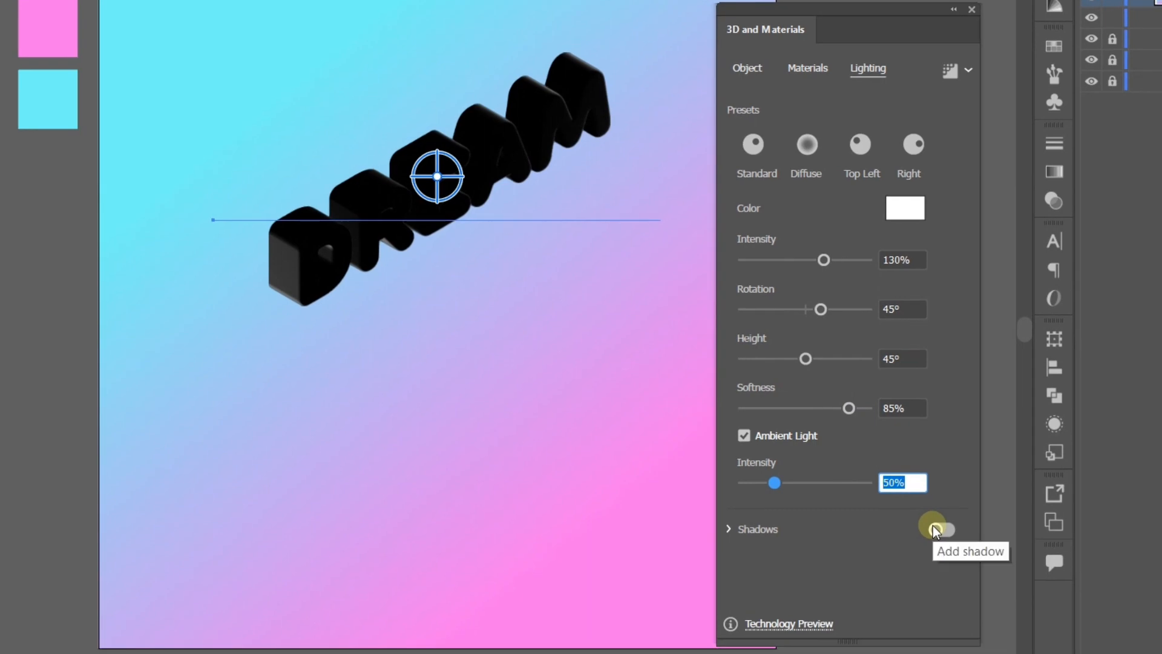
pyautogui.write('60')
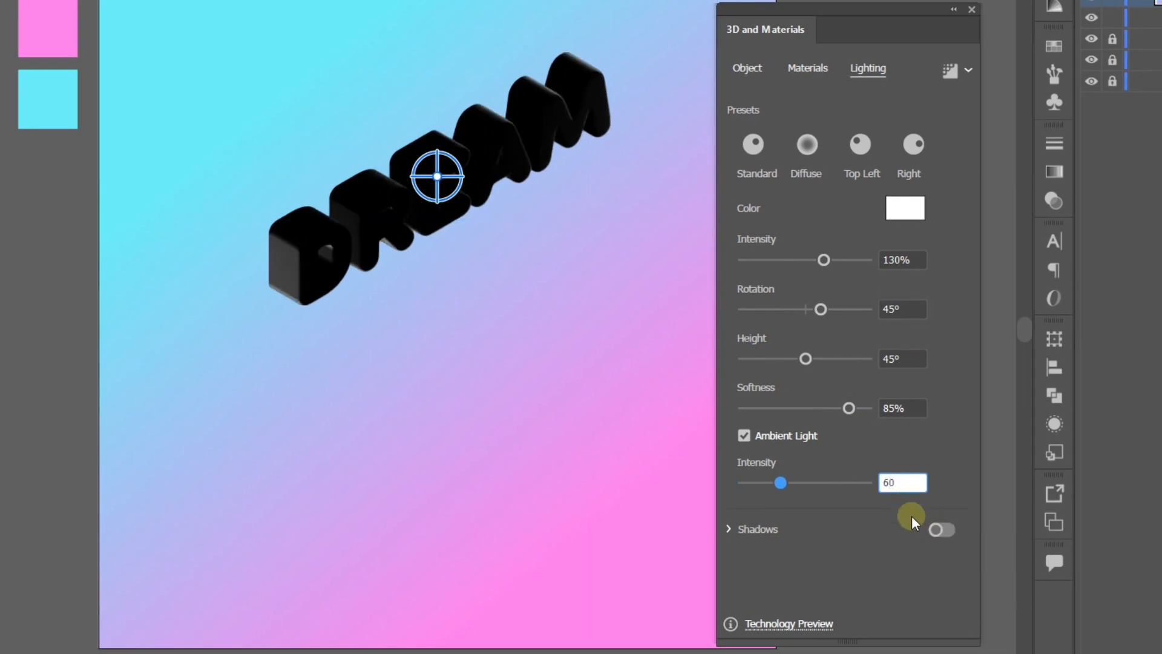
# Add a shadow positioned Below Object to the 3D text and set its shadow bounds to 400%
pyautogui.click(940, 530)
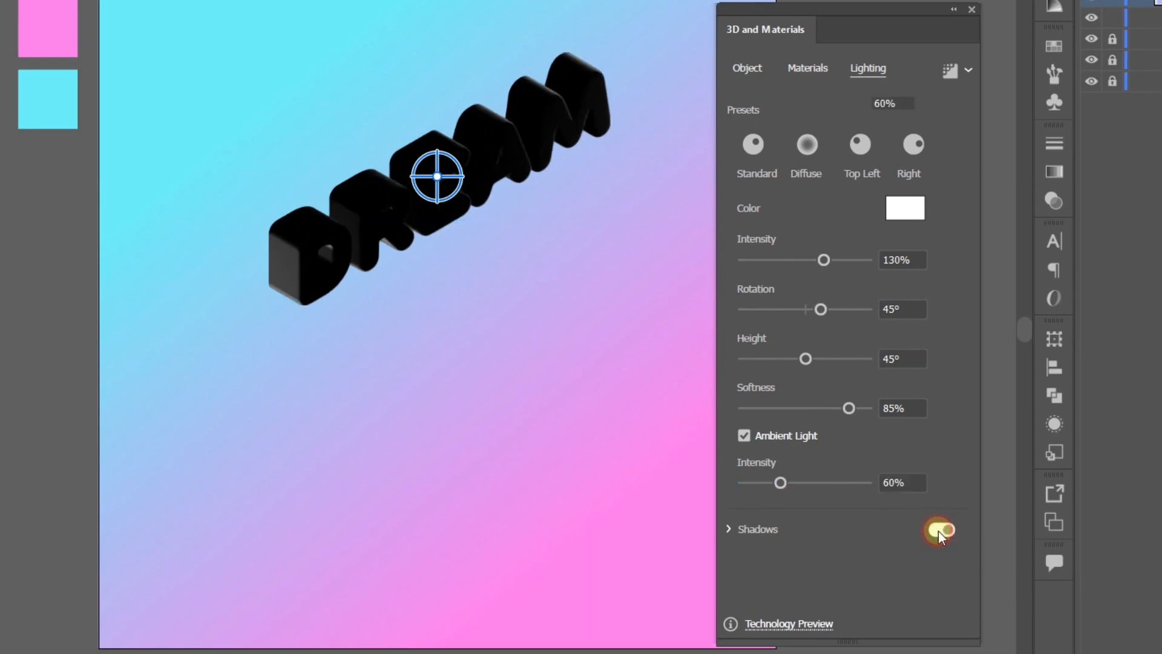
pyautogui.moveTo(965, 463); pyautogui.dragTo(968, 551)
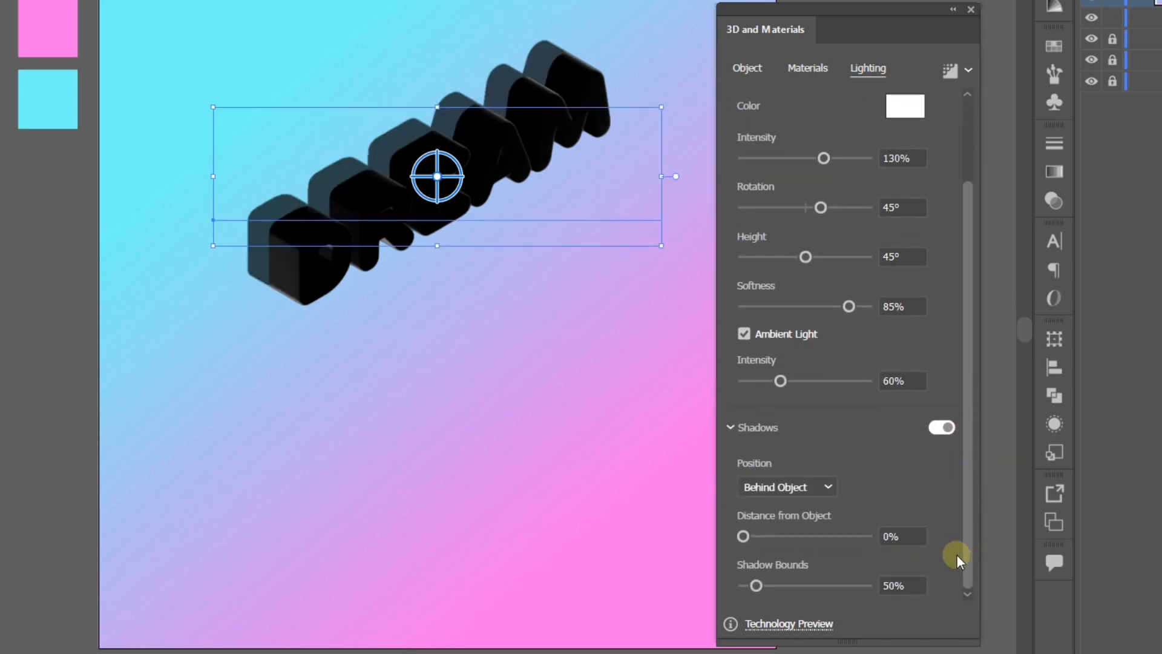
pyautogui.click(787, 486)
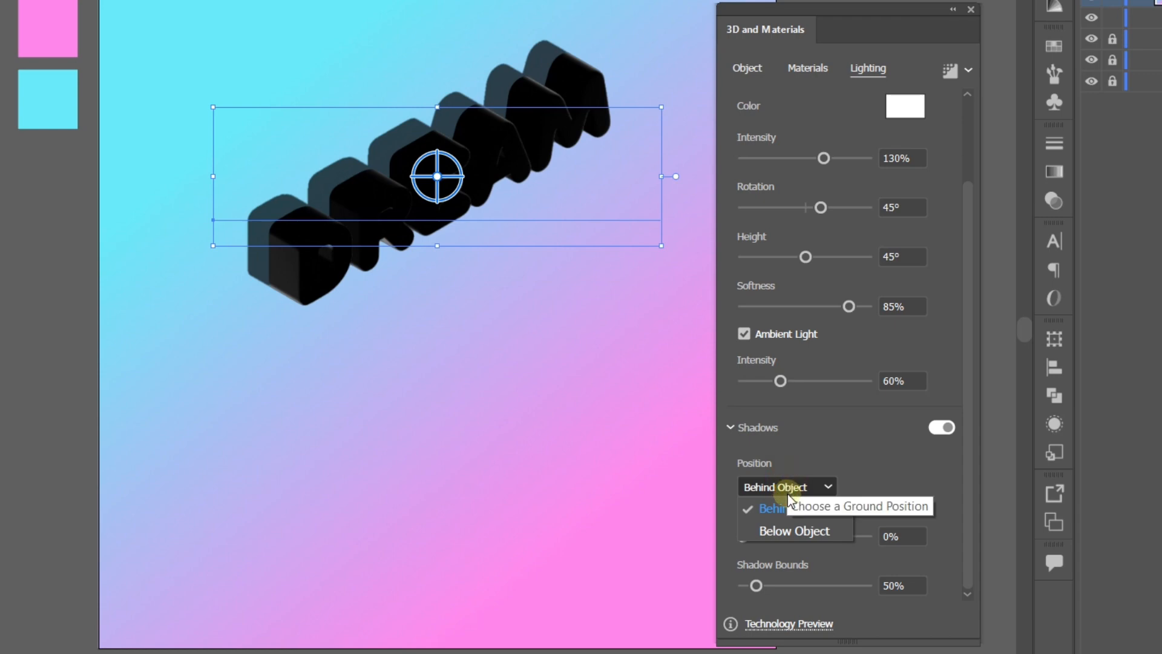
pyautogui.click(789, 531)
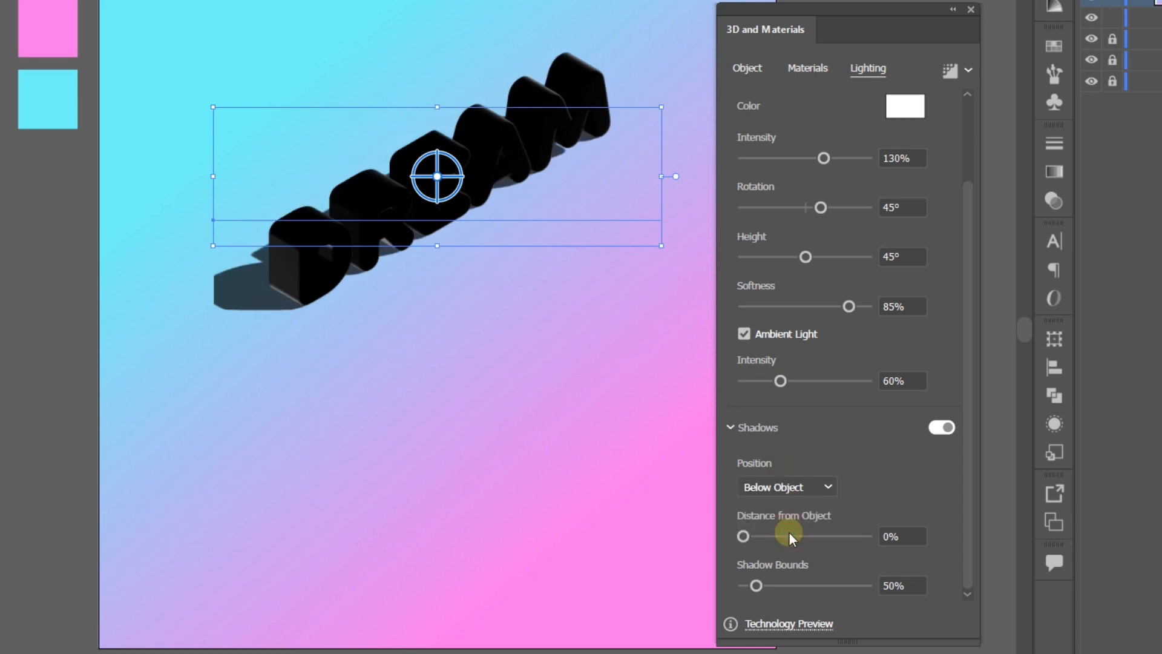
pyautogui.moveTo(757, 585); pyautogui.dragTo(898, 587)
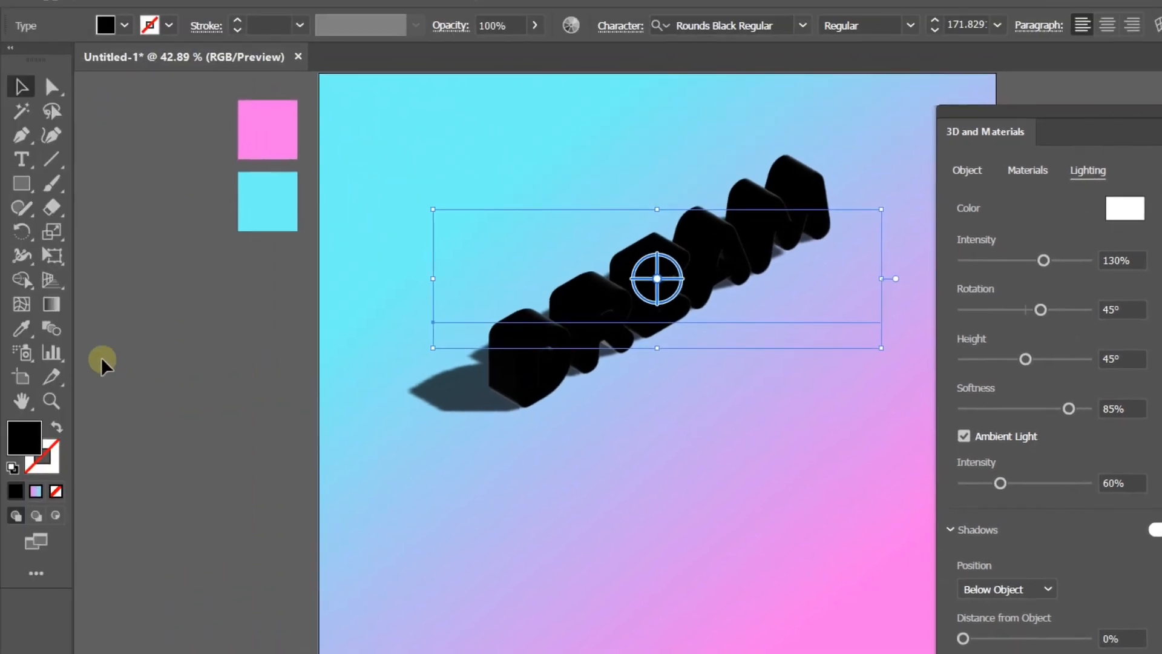
# Fill the 3D DREAM text with the cyan sampled from the color square beside the artboard
pyautogui.click(23, 330)
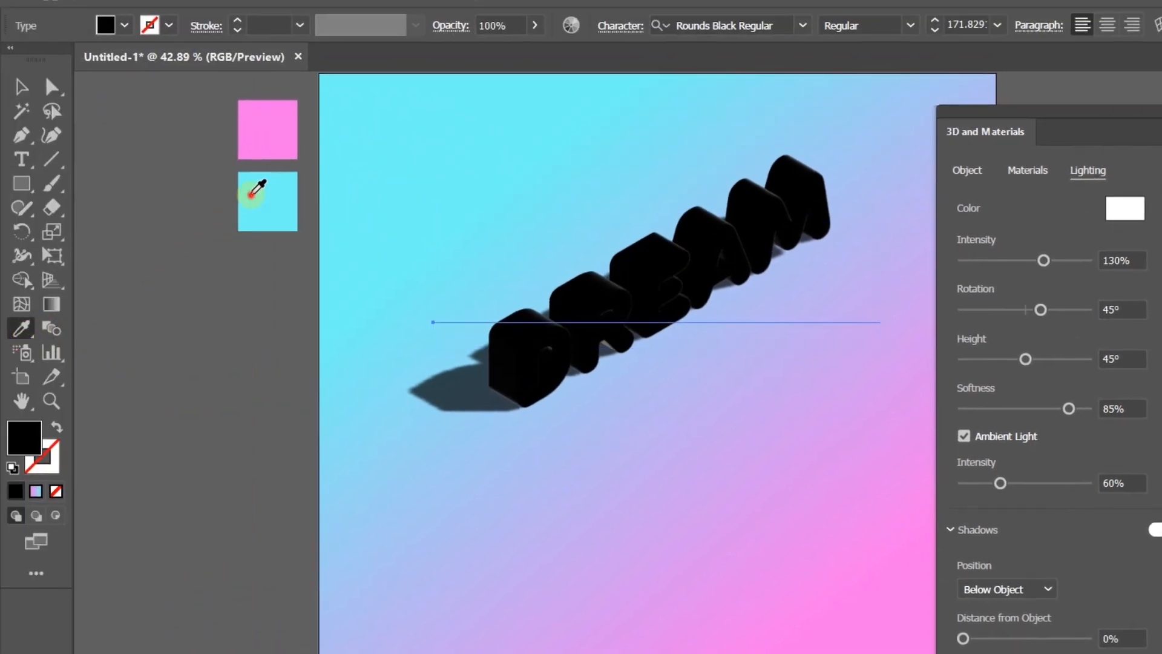
pyautogui.click(251, 194)
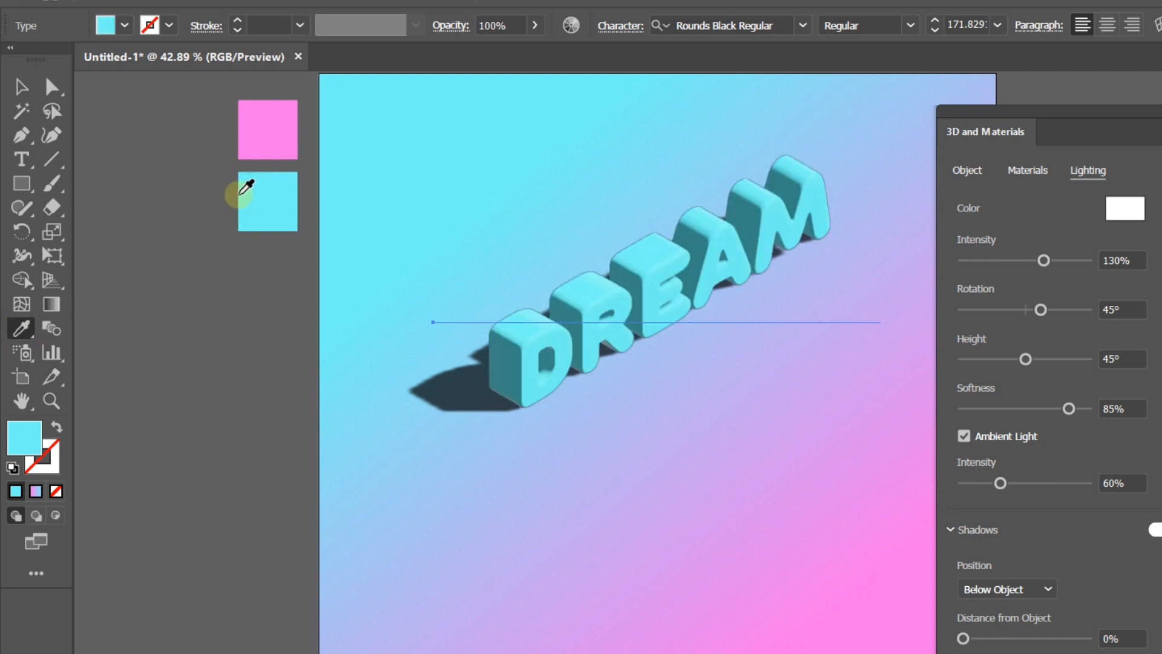
pyautogui.click(23, 89)
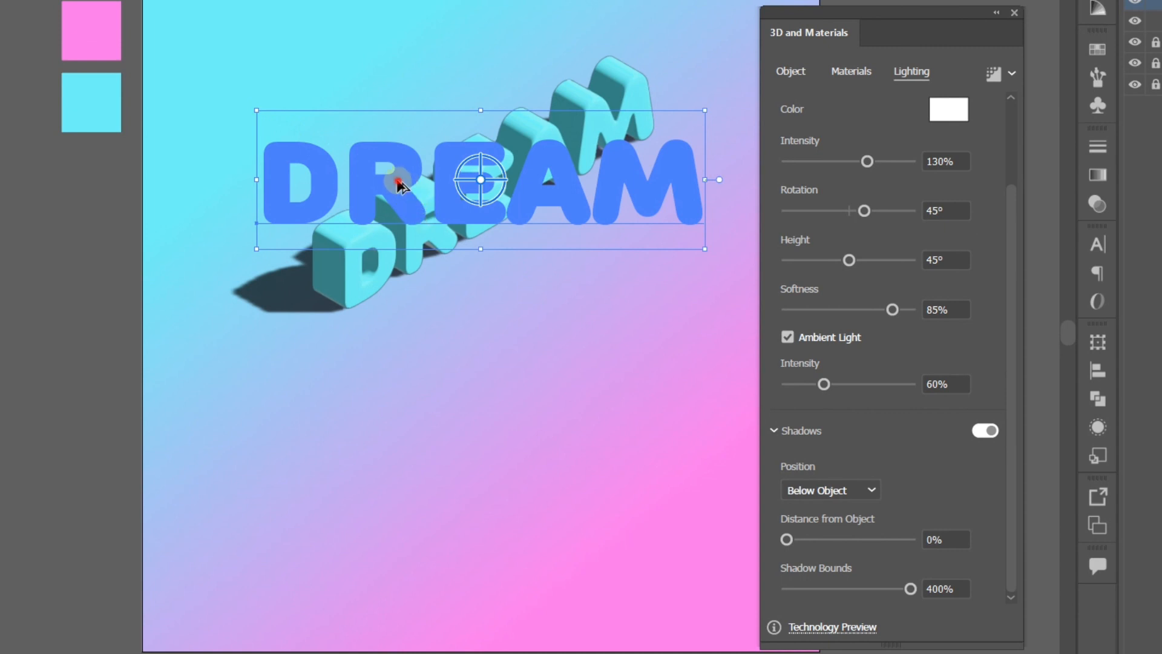
# Duplicate the 3D DREAM text below the original, slightly to the right, and change the copy's wording to BIG
pyautogui.moveTo(399, 185); pyautogui.dragTo(451, 369)
pyautogui.moveTo(478, 267); pyautogui.dragTo(312, 236)
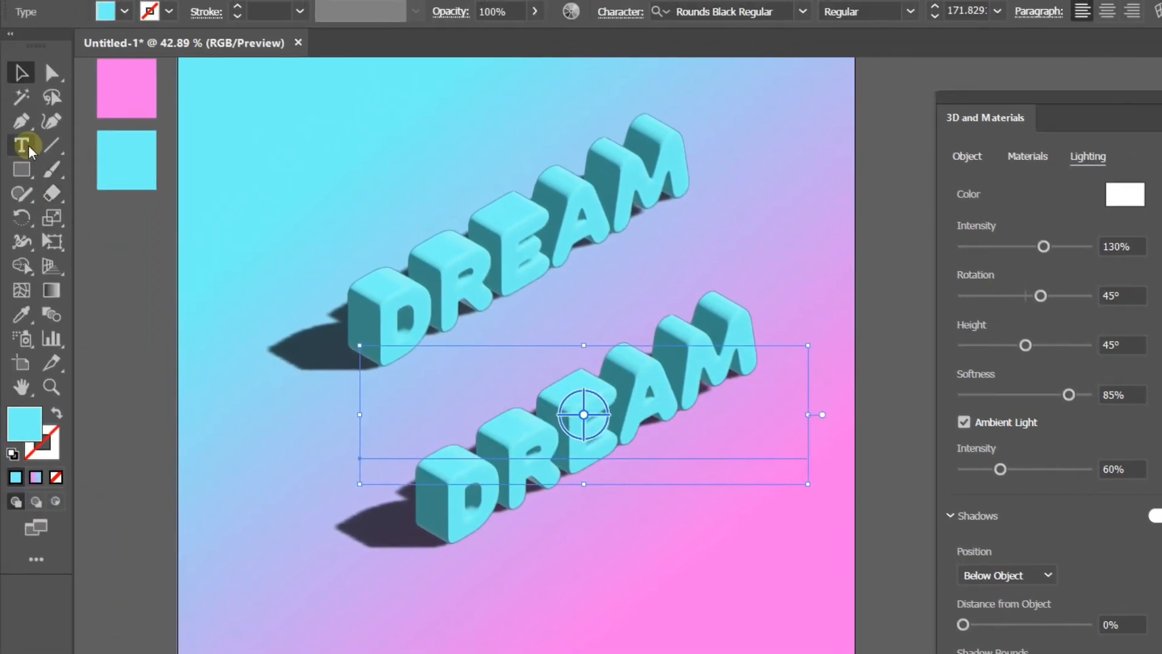
pyautogui.click(22, 146)
pyautogui.click(673, 369)
pyautogui.moveTo(786, 423); pyautogui.dragTo(327, 427)
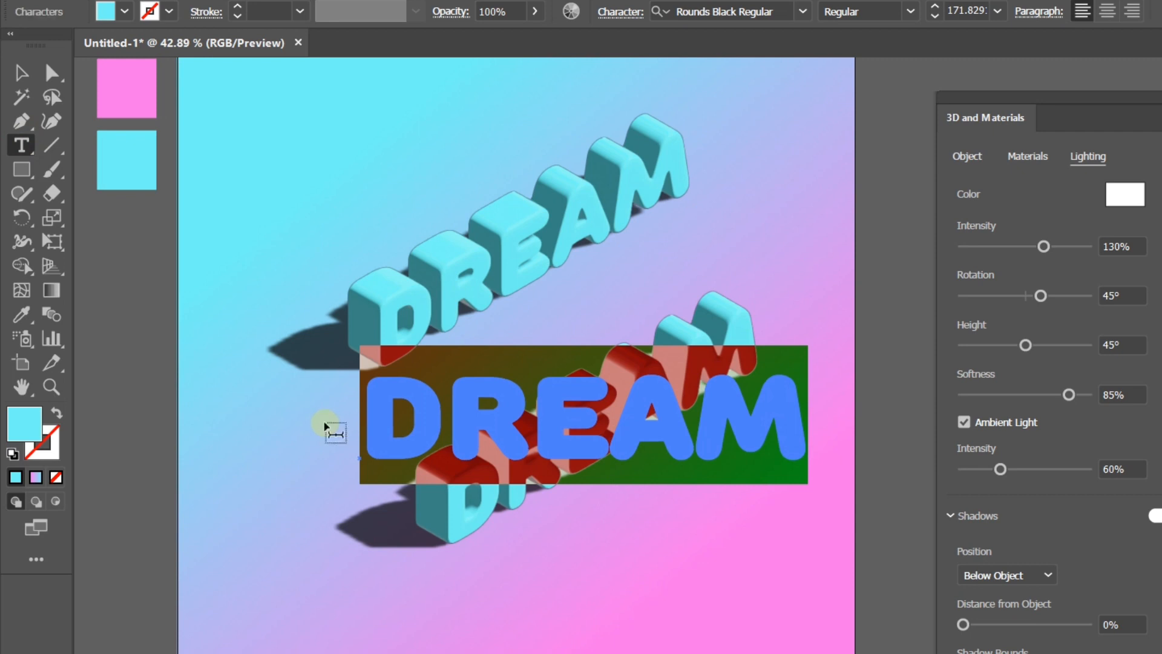
pyautogui.write('BI')
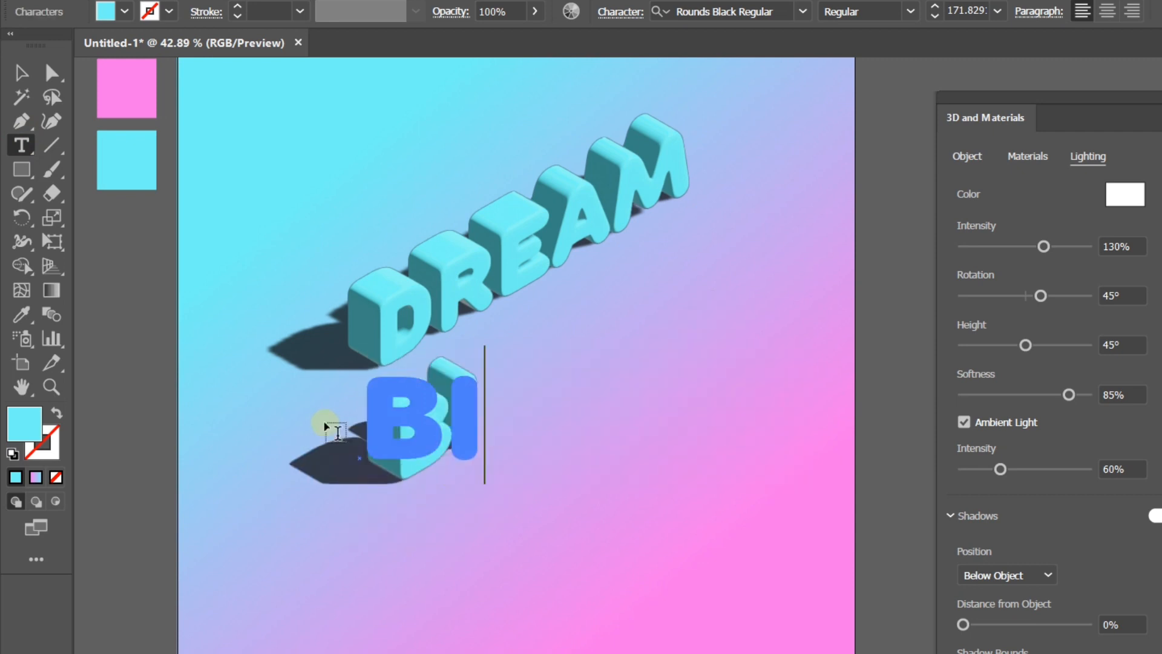
pyautogui.write('G')
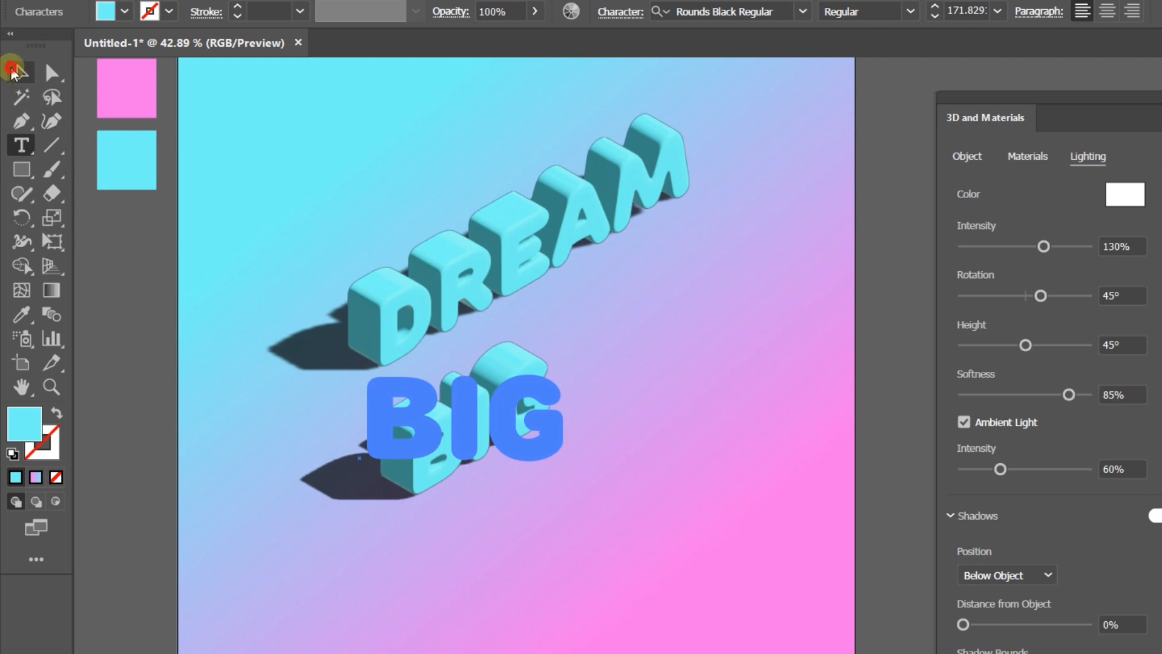
# Move the 3D BIG text slightly right and fill it with the pink sampled from the color square beside the artboard
pyautogui.click(21, 72)
pyautogui.moveTo(532, 415); pyautogui.dragTo(637, 380)
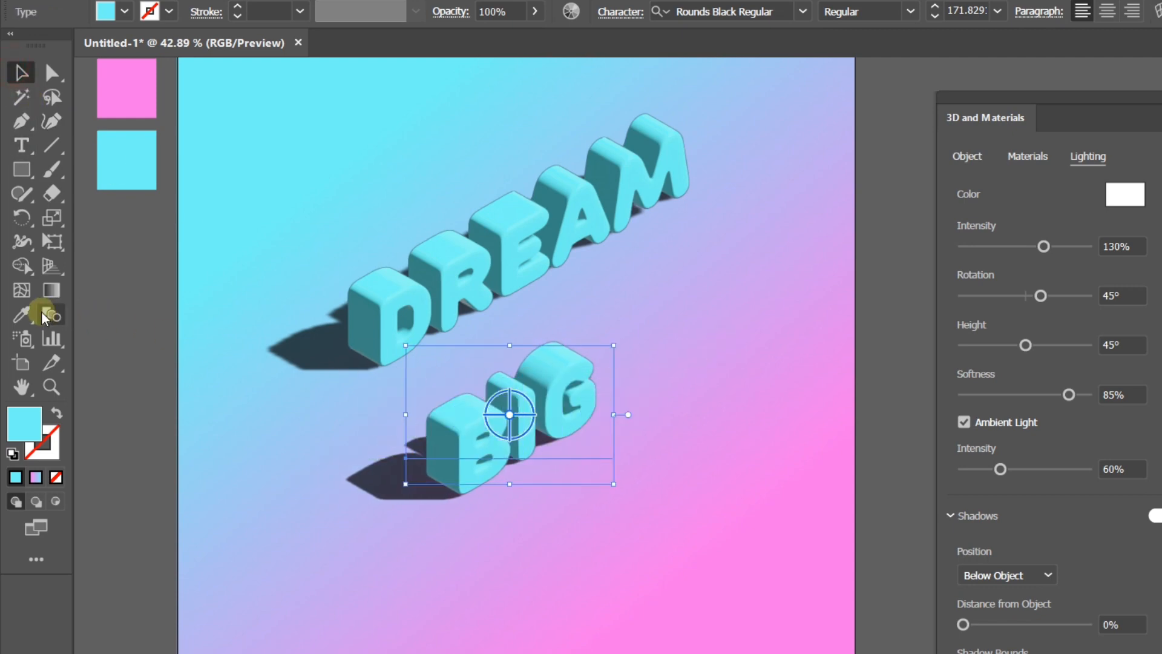
pyautogui.click(18, 312)
pyautogui.click(123, 100)
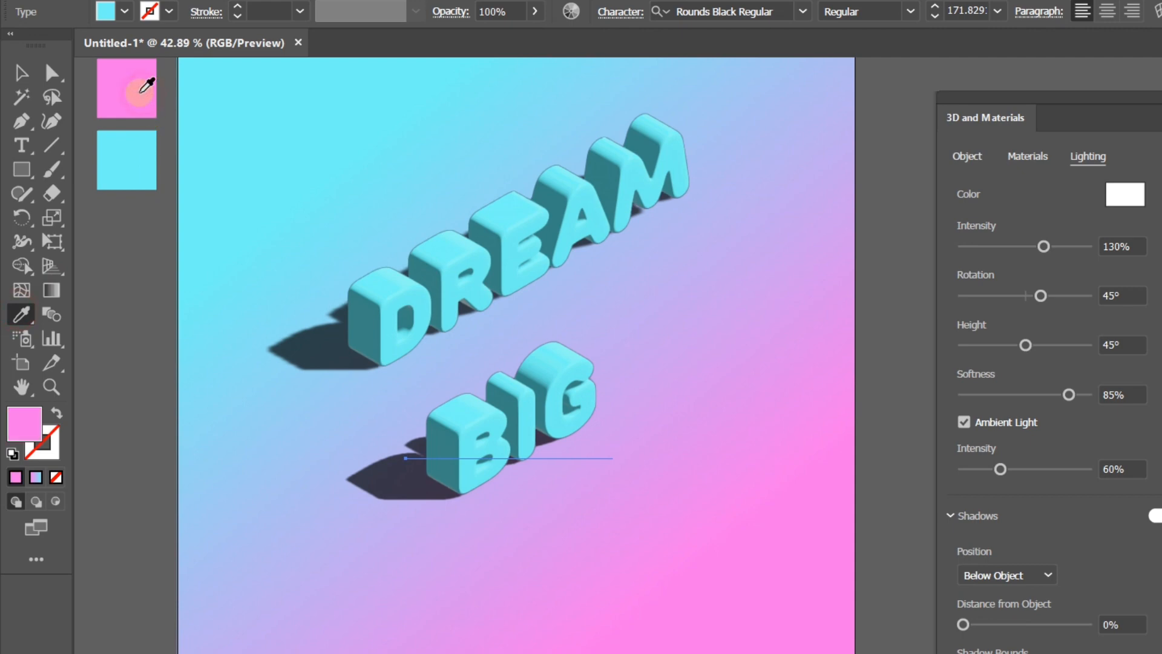
pyautogui.click(28, 69)
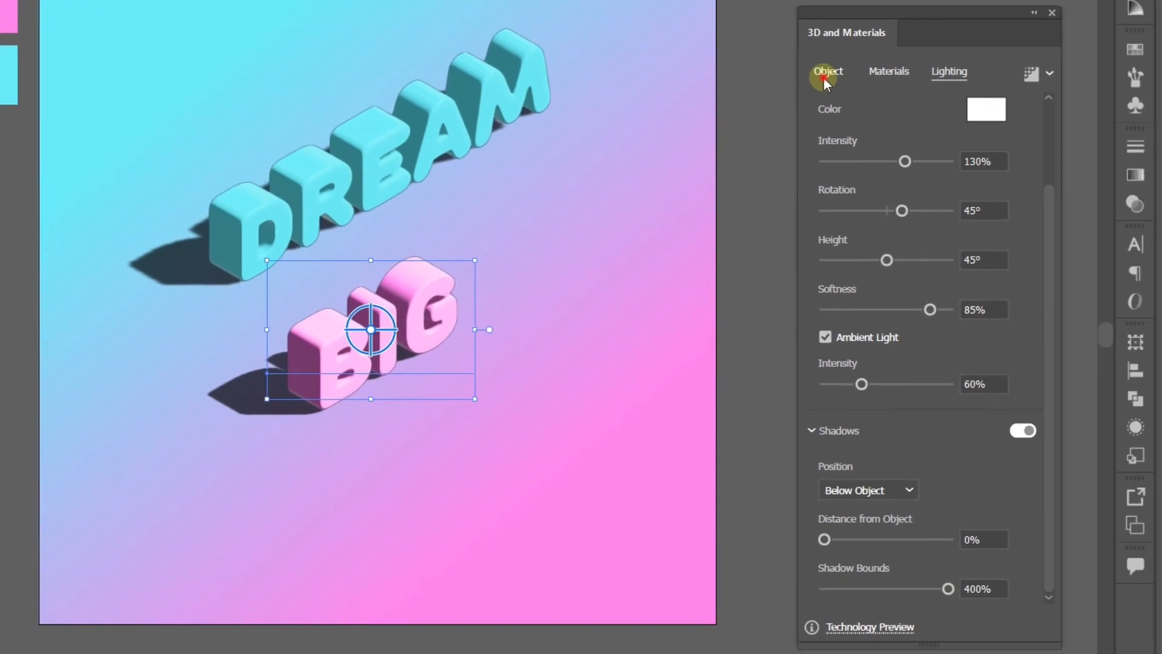
# Set the BIG text's 3D rotation preset to Isometric Top and rotate the text 90° counterclockwise on the artboard
pyautogui.click(825, 73)
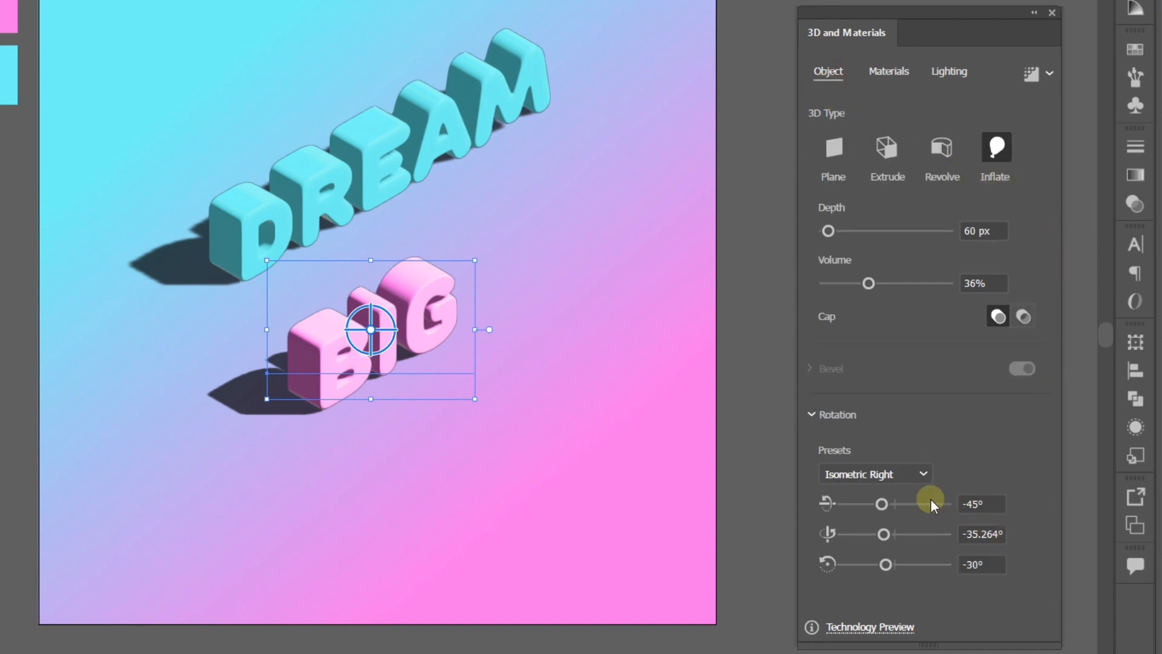
pyautogui.click(890, 472)
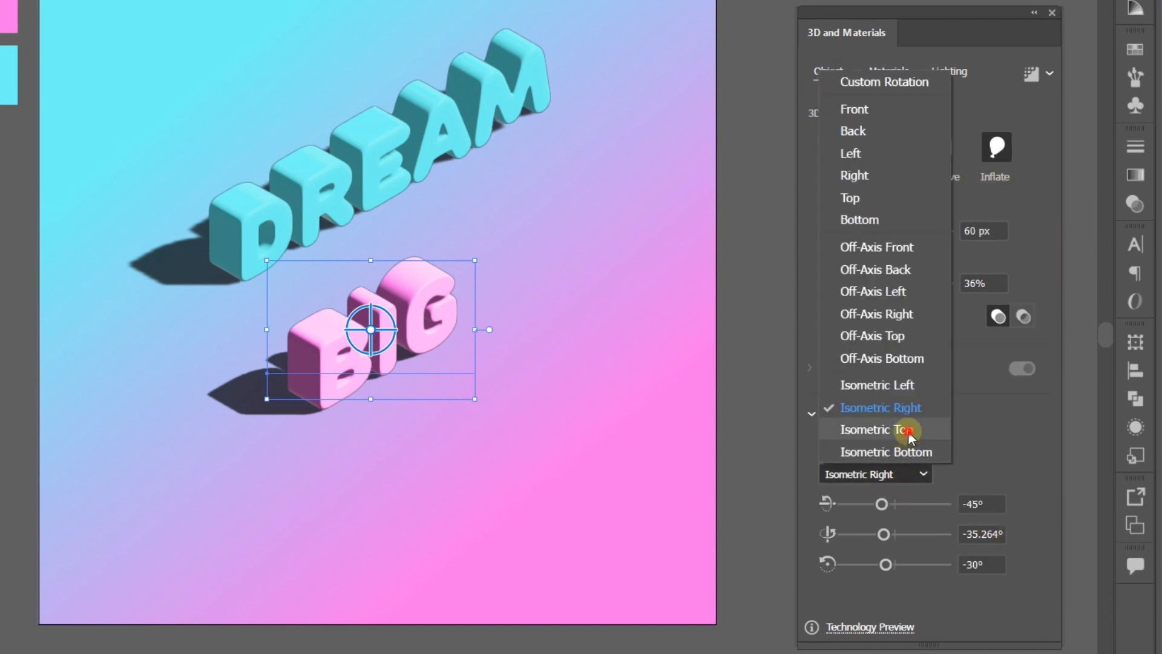
pyautogui.click(908, 431)
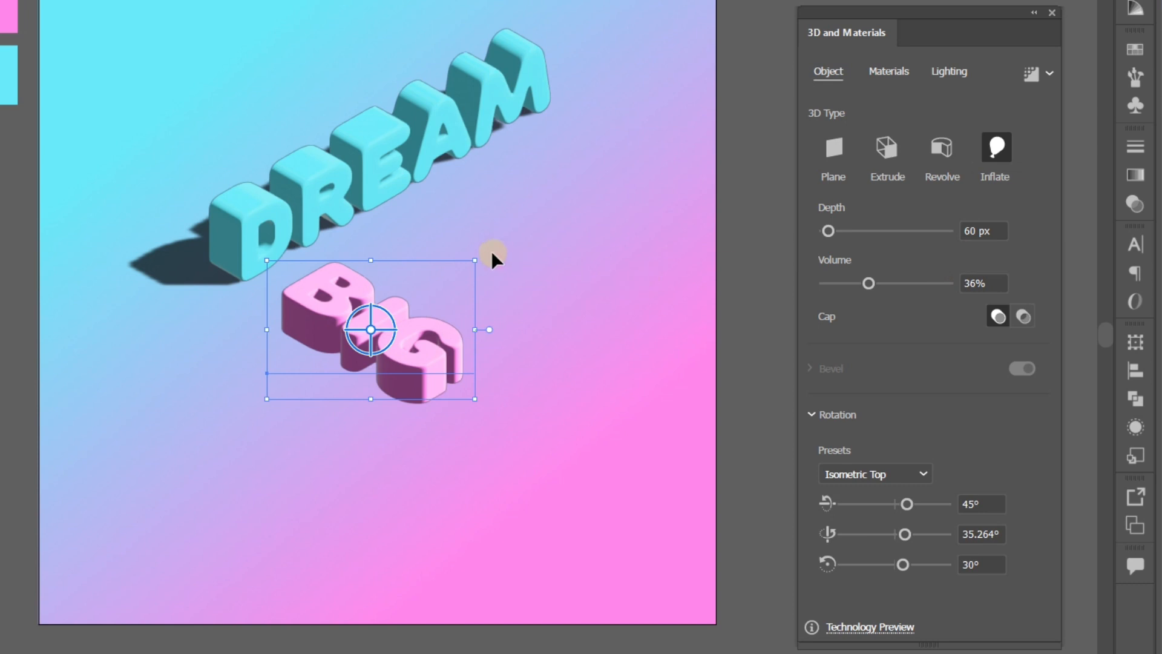
pyautogui.moveTo(482, 256); pyautogui.dragTo(267, 261)
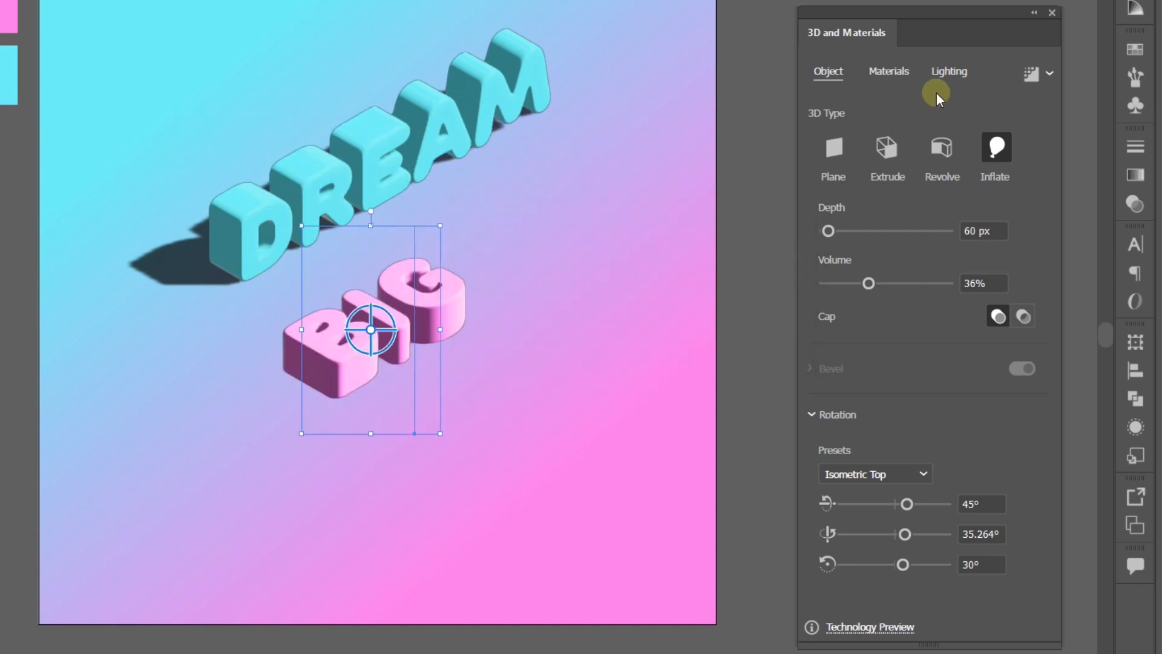
# Change the BIG text's shadow position to Behind Object and set its light rotation to 130°
pyautogui.click(945, 72)
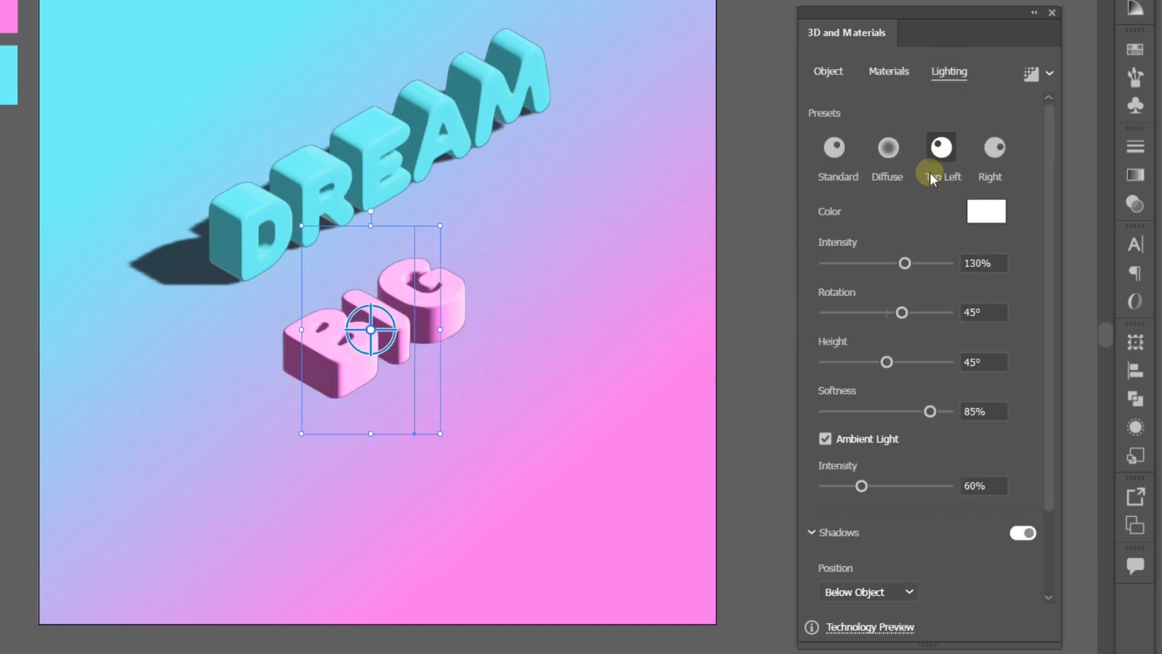
pyautogui.scroll(-3, 888, 566)
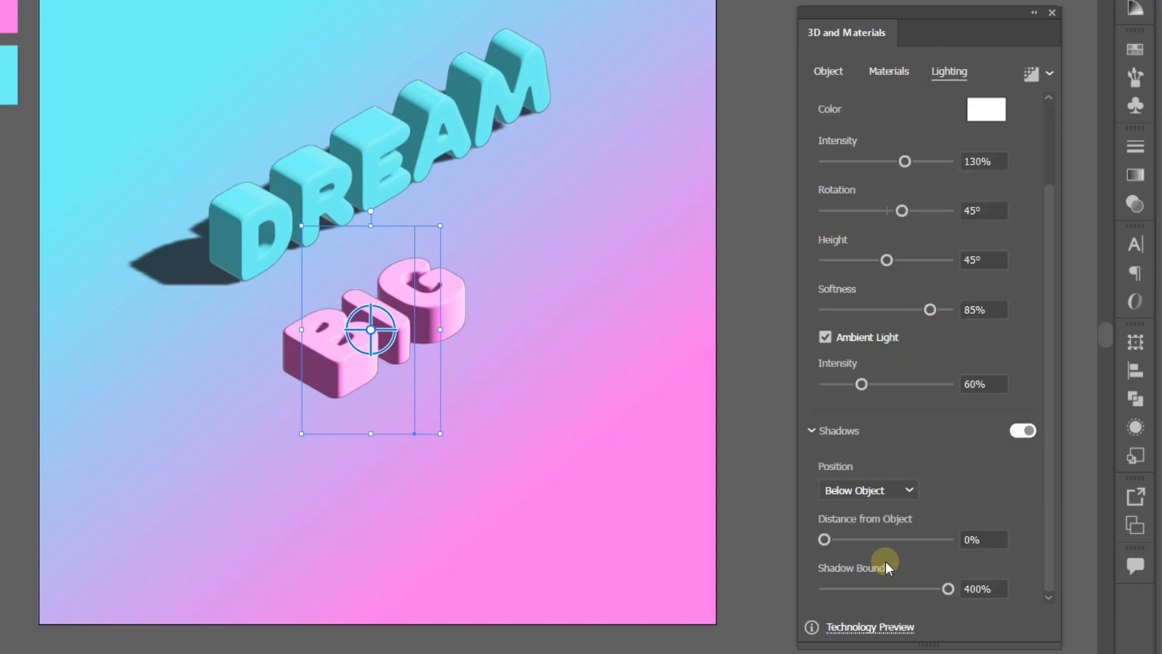
pyautogui.click(884, 491)
pyautogui.click(869, 511)
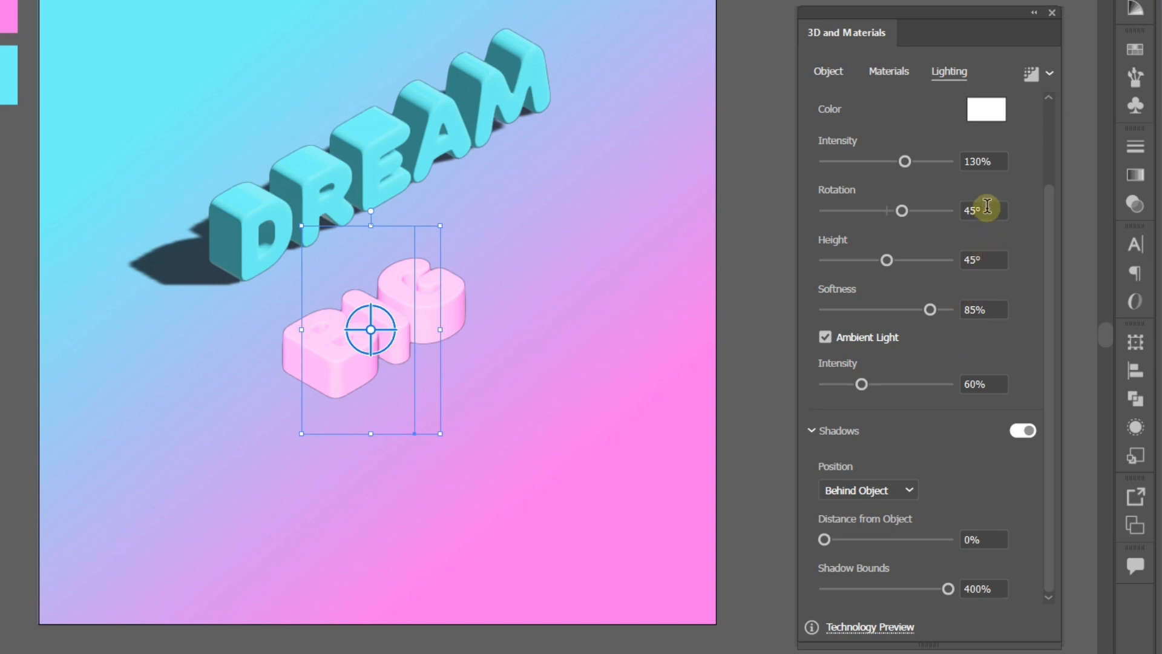
pyautogui.click(988, 208)
pyautogui.write('130')
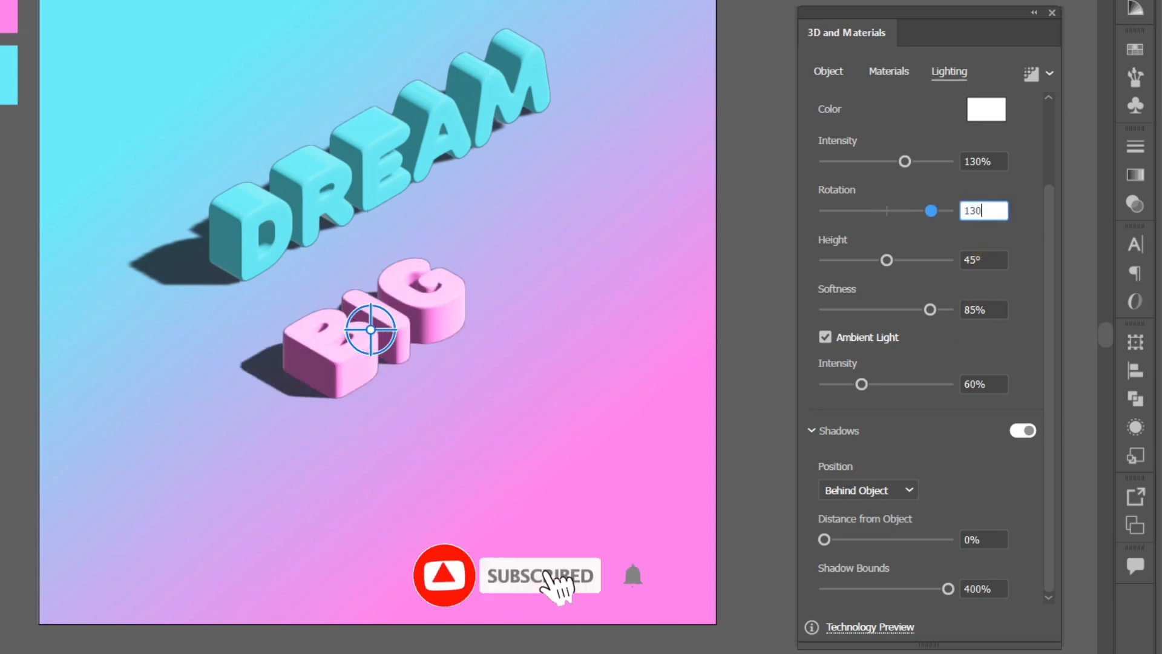
pyautogui.click(924, 112)
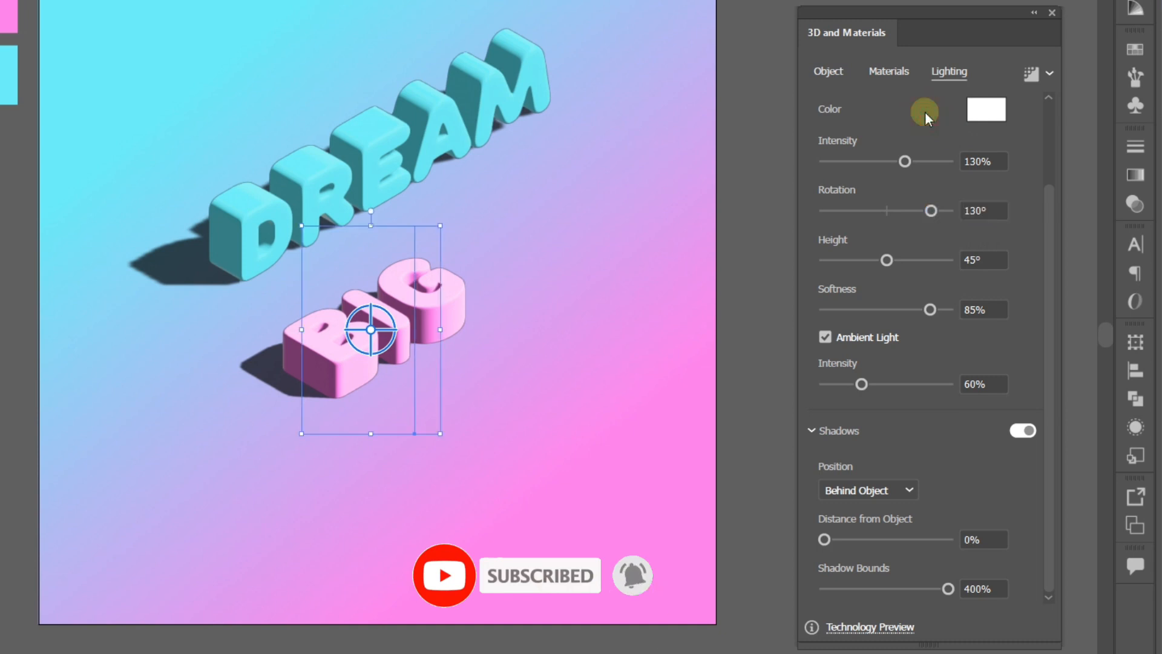
# Enlarge the BIG text to about twice its size and arrange it closely below DREAM, shifting both words slightly left
pyautogui.click(440, 225)
pyautogui.moveTo(441, 225); pyautogui.dragTo(627, 78)
pyautogui.moveTo(536, 81); pyautogui.dragTo(607, 28)
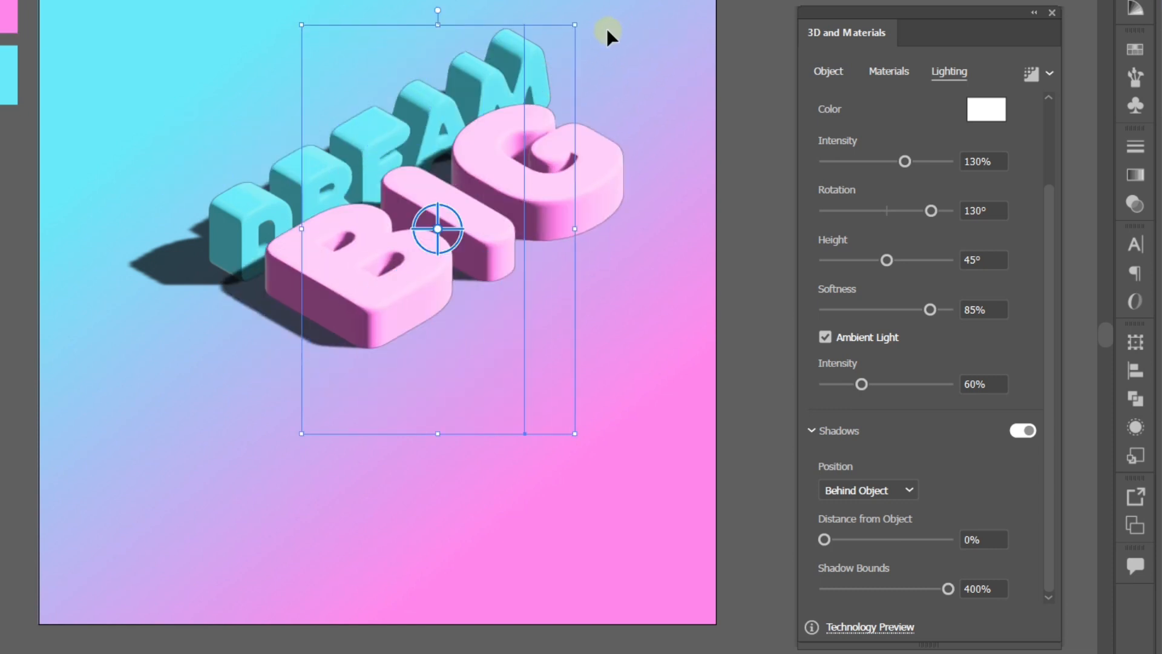
pyautogui.moveTo(491, 176); pyautogui.dragTo(527, 229)
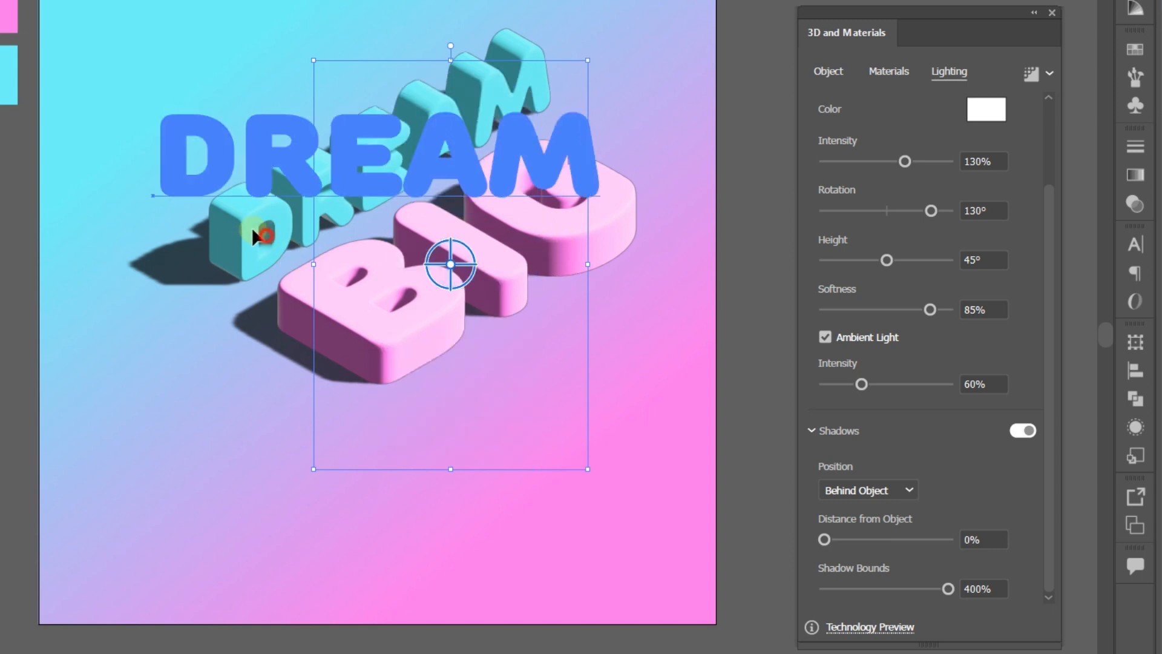
pyautogui.moveTo(260, 231); pyautogui.dragTo(224, 215)
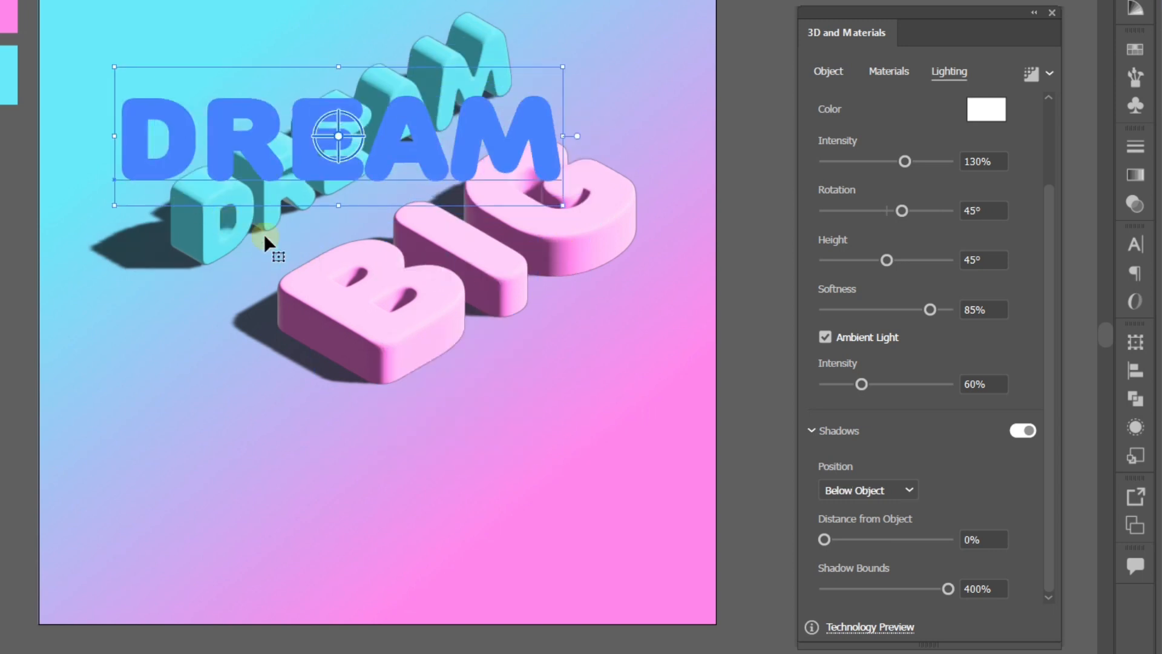
pyautogui.moveTo(354, 288); pyautogui.dragTo(322, 288)
# Select the BIG and DREAM texts and move them down together to the middle of the artboard
pyautogui.scroll(-3, 529, 389)
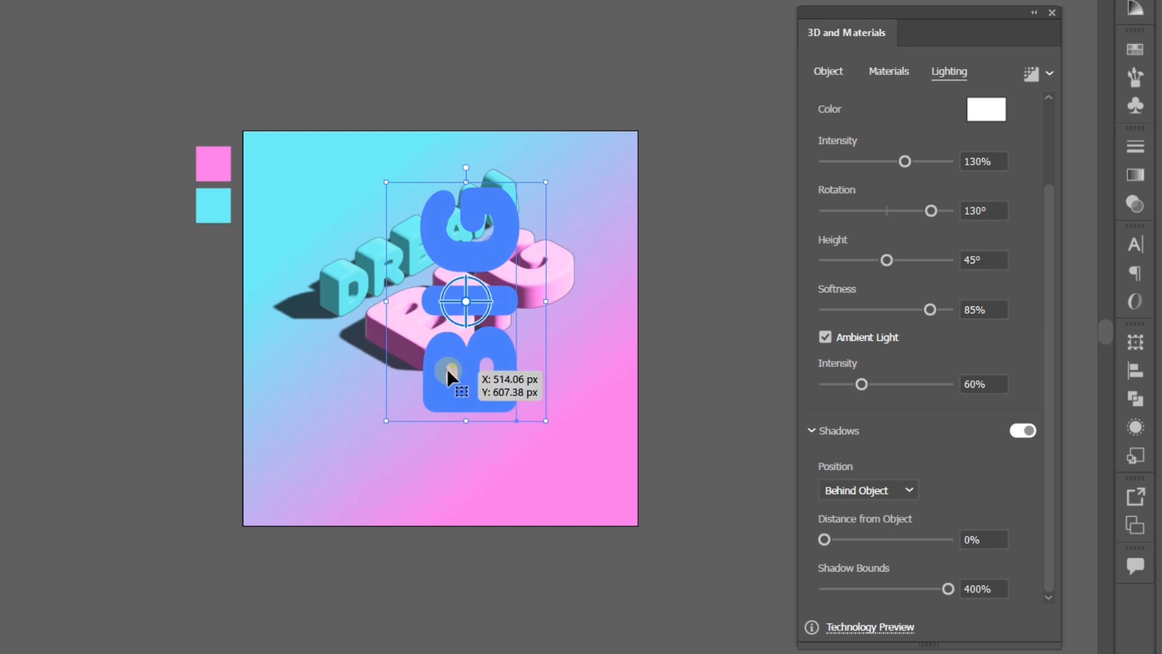
pyautogui.hscroll(-1, 448, 365)
pyautogui.scroll(2, 451, 352)
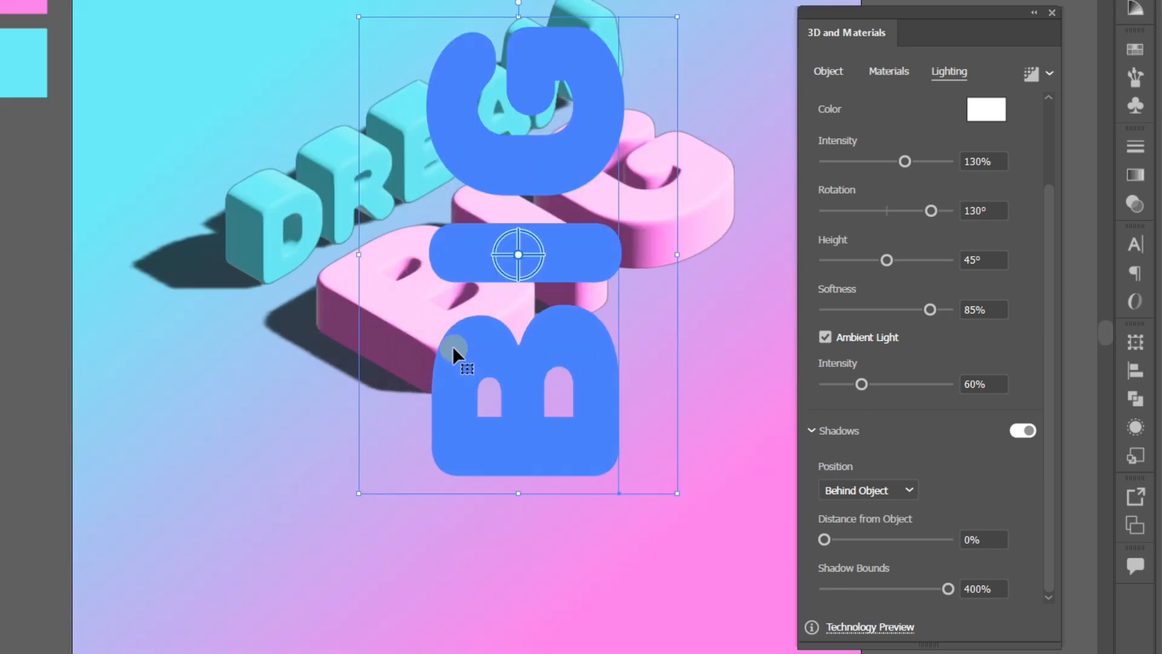
pyautogui.scroll(-1, 453, 347)
pyautogui.keyDown('shift'); pyautogui.click(369, 220); pyautogui.keyUp('shift')
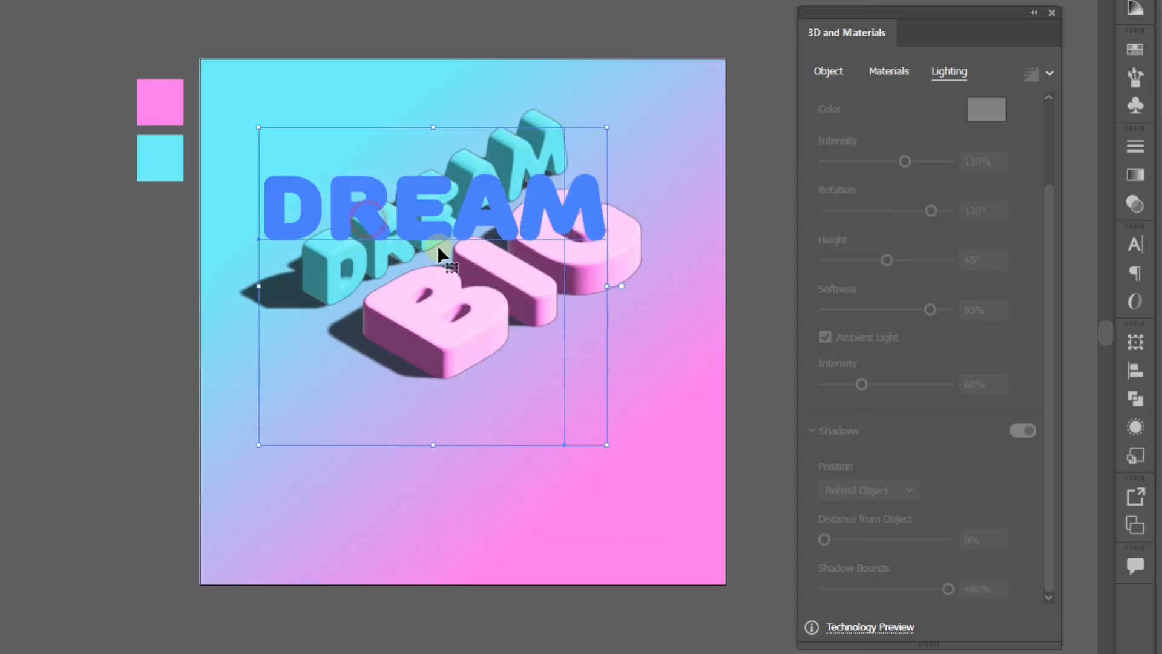
pyautogui.moveTo(463, 217); pyautogui.dragTo(467, 242)
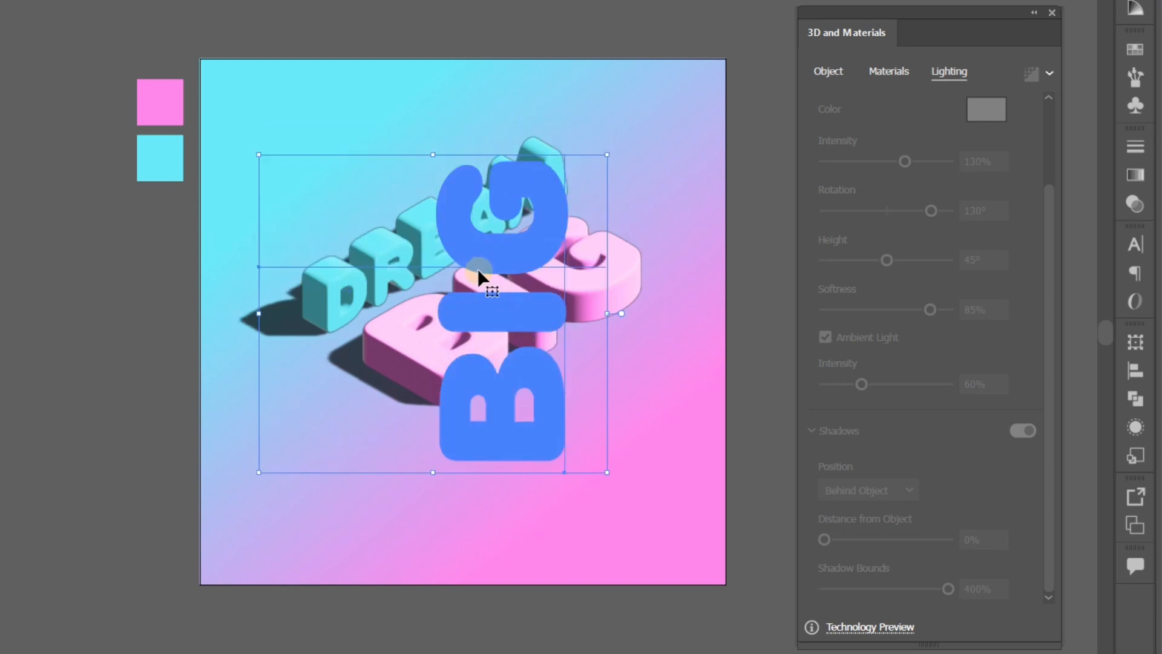
pyautogui.click(478, 261)
pyautogui.moveTo(481, 286); pyautogui.dragTo(484, 294)
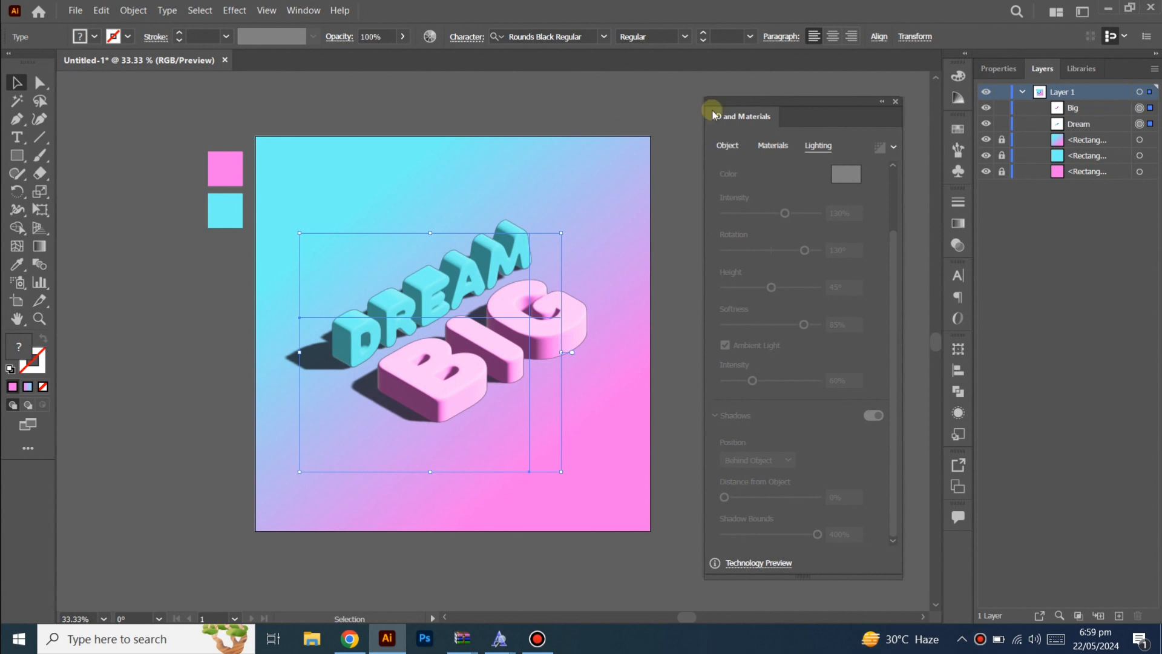
# Turn on ray-traced rendering for the BIG text and for the DREAM text
pyautogui.click(403, 191)
pyautogui.click(407, 267)
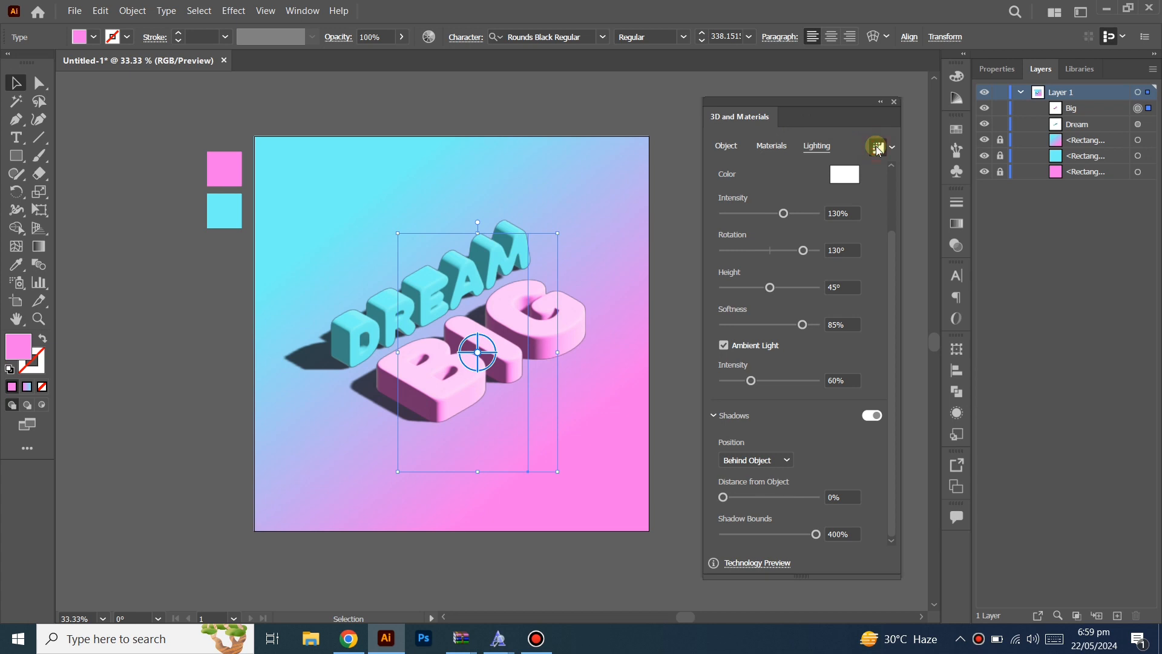
pyautogui.click(880, 149)
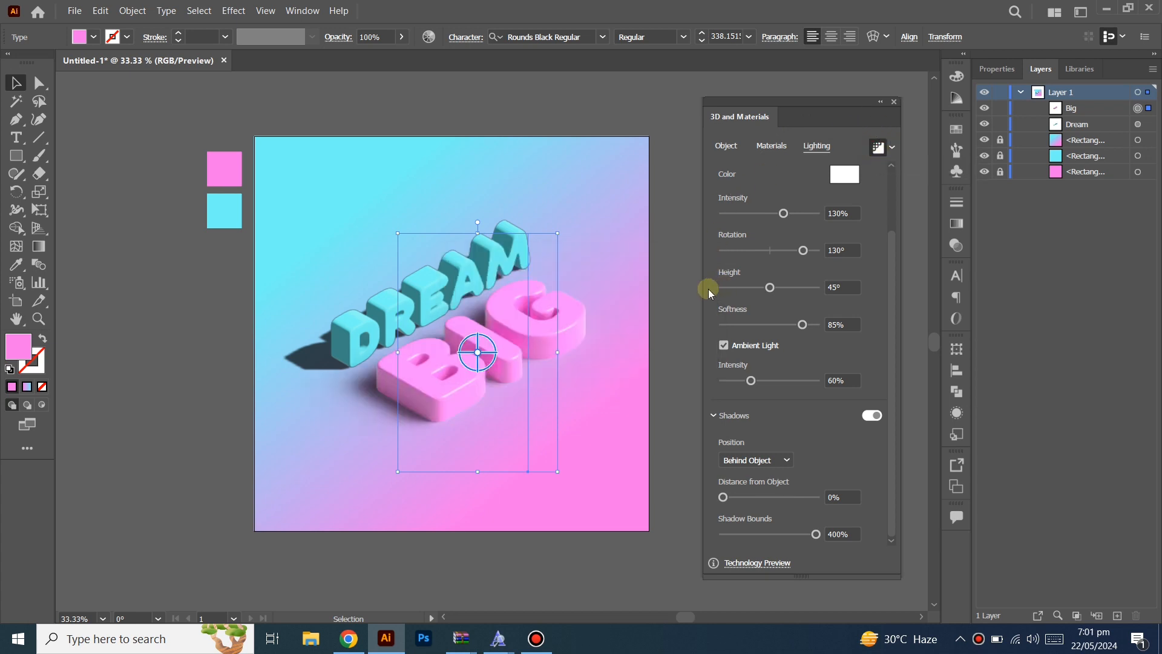
pyautogui.click(365, 207)
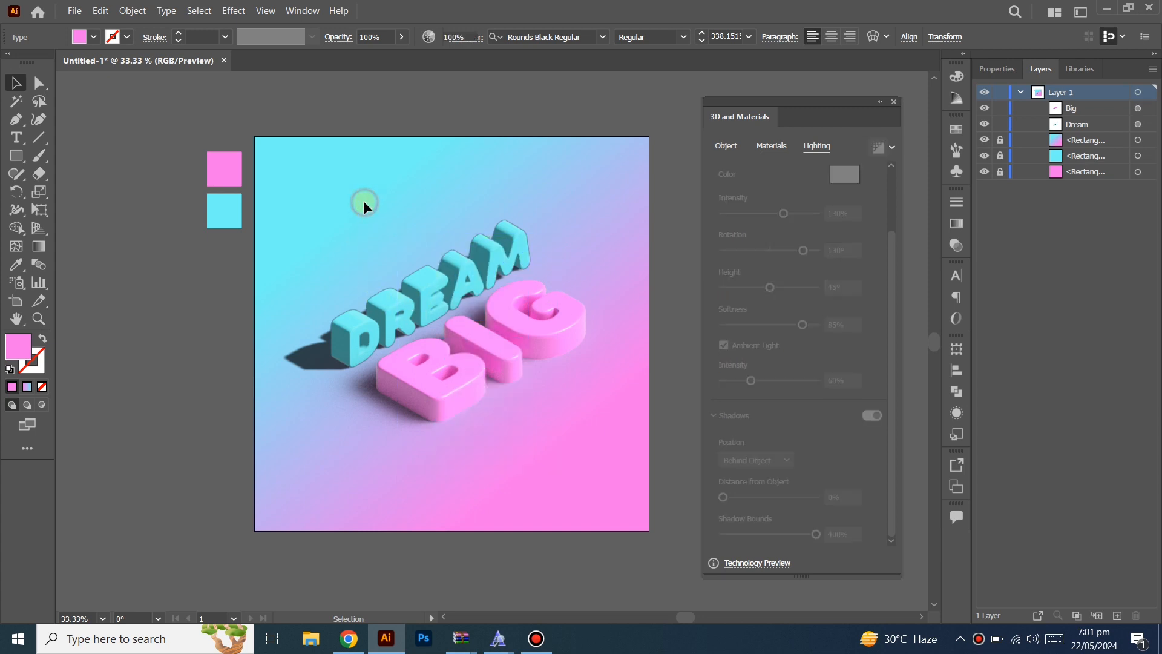
pyautogui.click(376, 288)
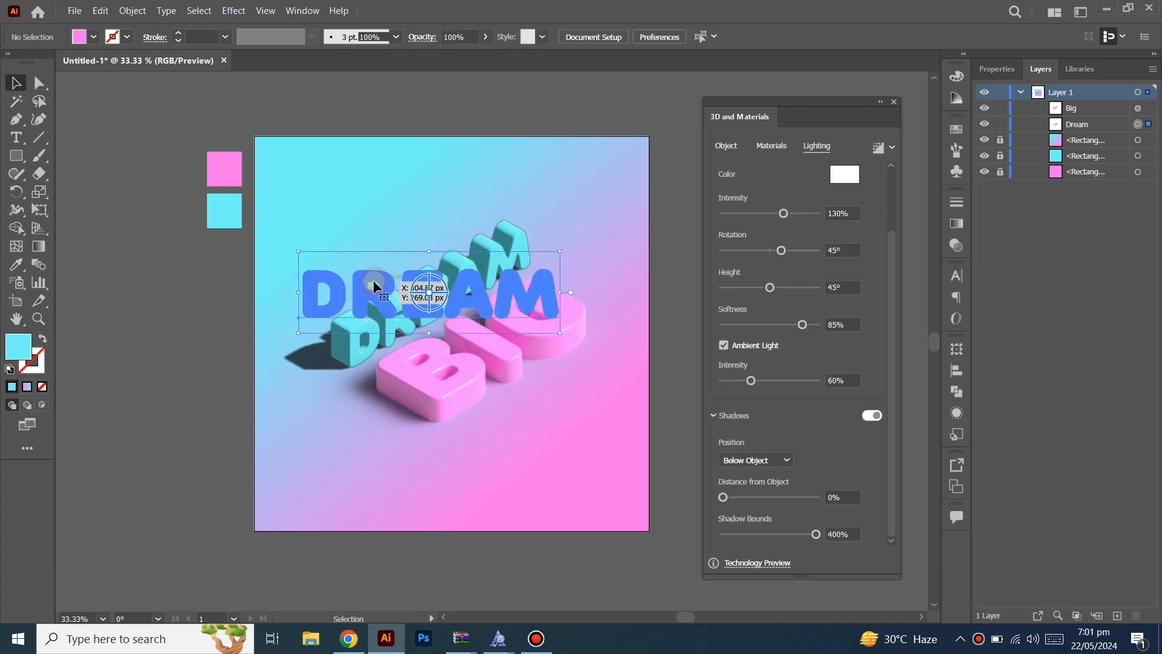
pyautogui.click(880, 147)
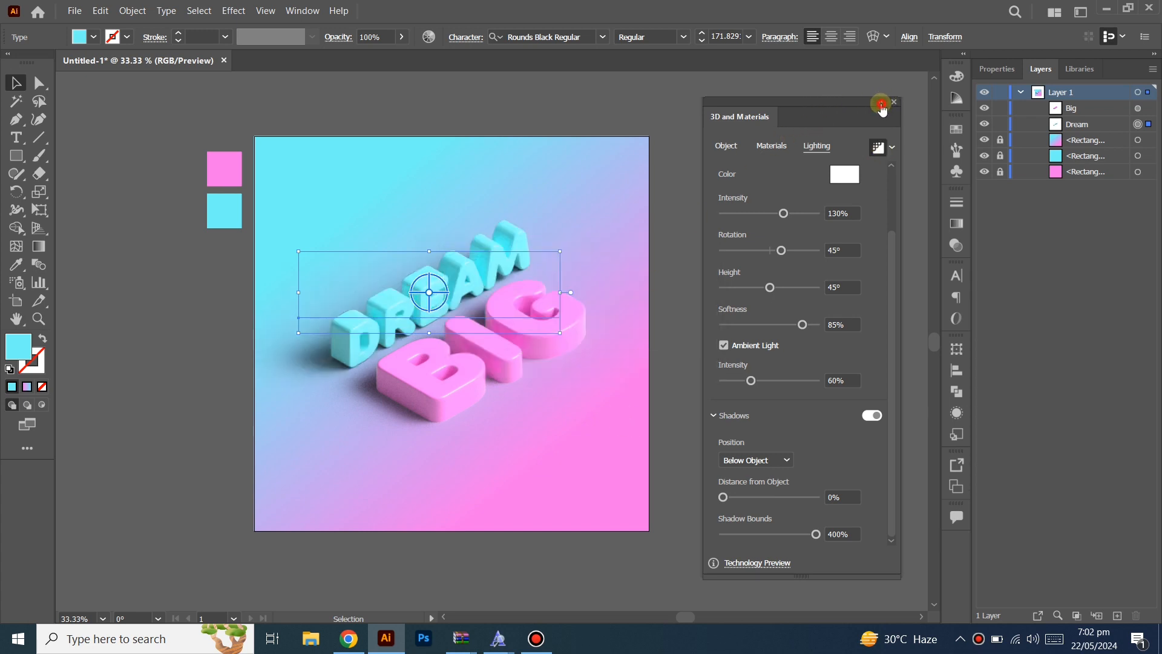
pyautogui.click(883, 108)
pyautogui.click(682, 441)
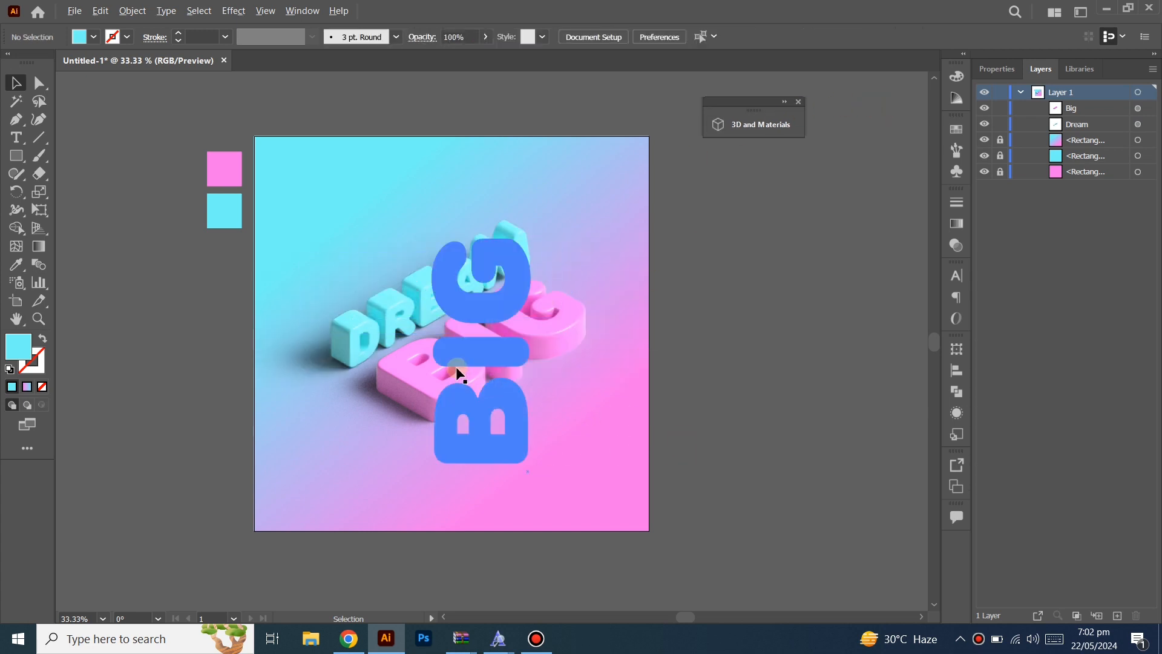
pyautogui.scroll(2, 457, 368)
pyautogui.moveTo(462, 425); pyautogui.dragTo(490, 427)
pyautogui.scroll(-2, 490, 427)
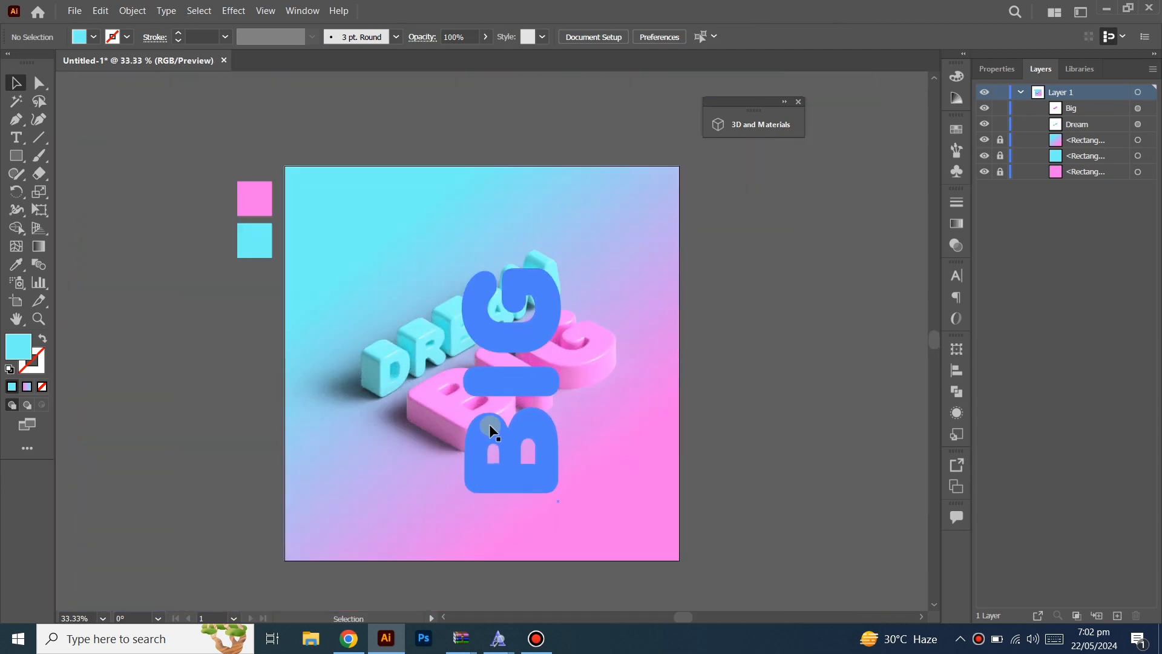
pyautogui.scroll(1, 706, 417)
pyautogui.moveTo(679, 421); pyautogui.dragTo(722, 424)
pyautogui.scroll(-1, 557, 376)
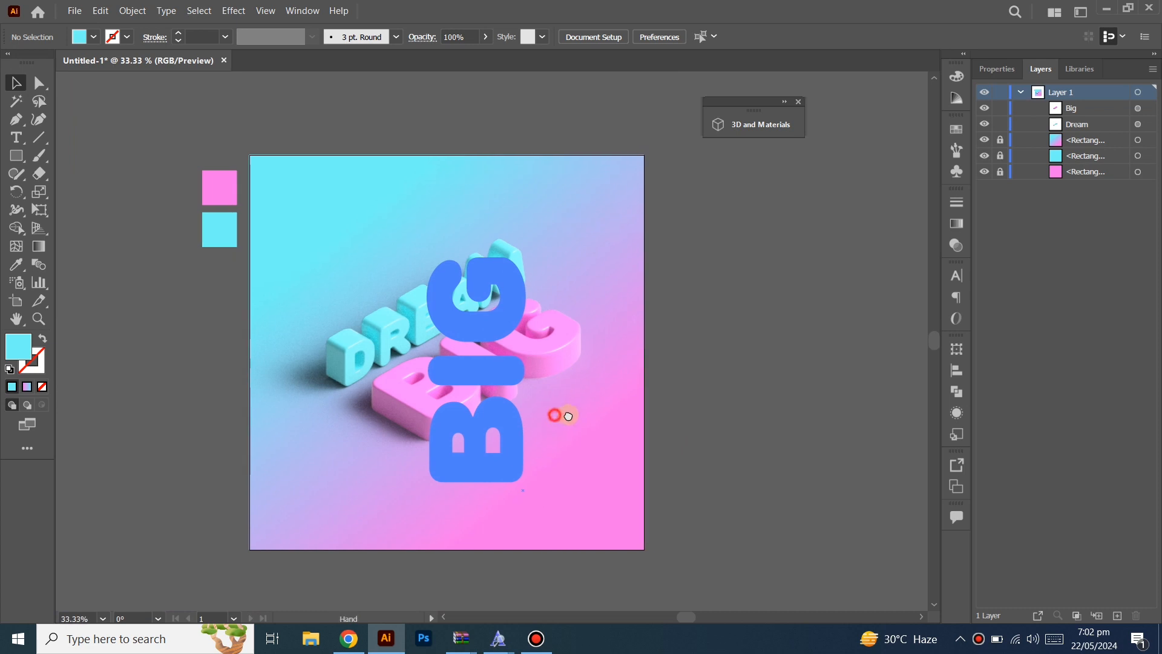